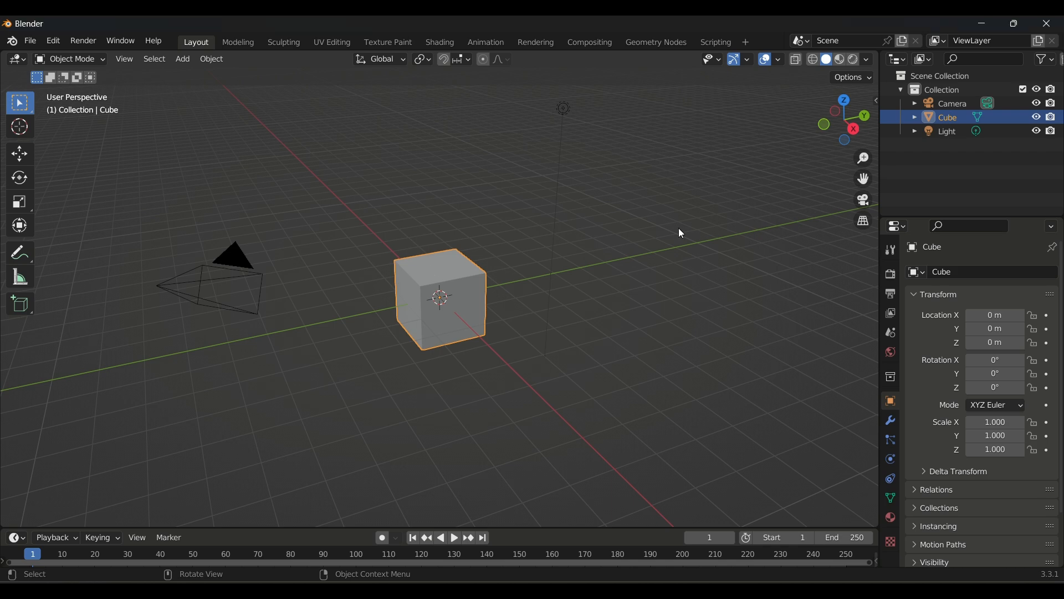
Delete the default cube and add a UV sphere at the origin
key(Delete)
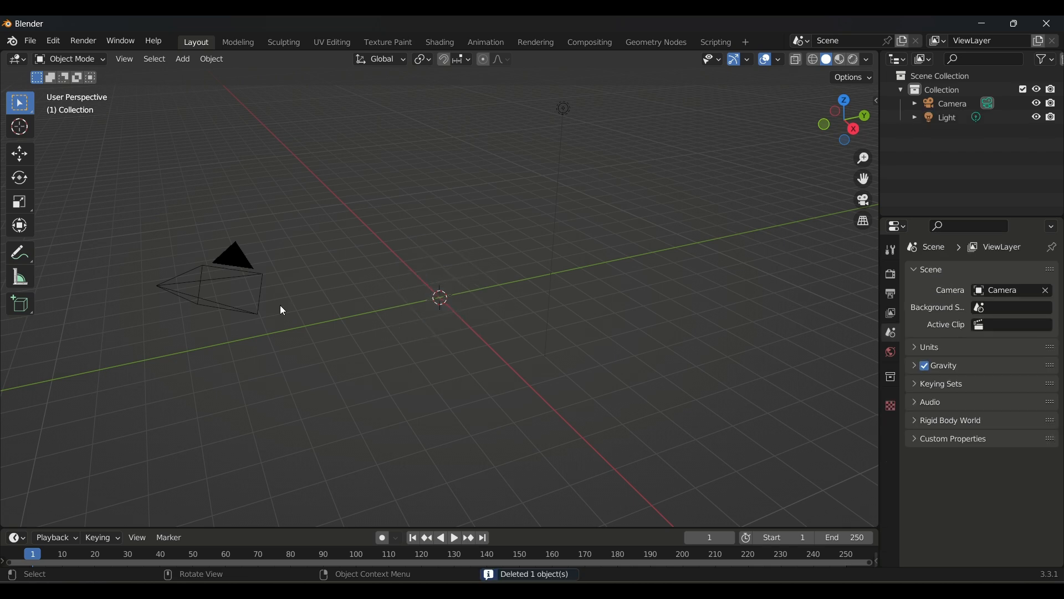
key(shift+a)
mouse_move(281, 305)
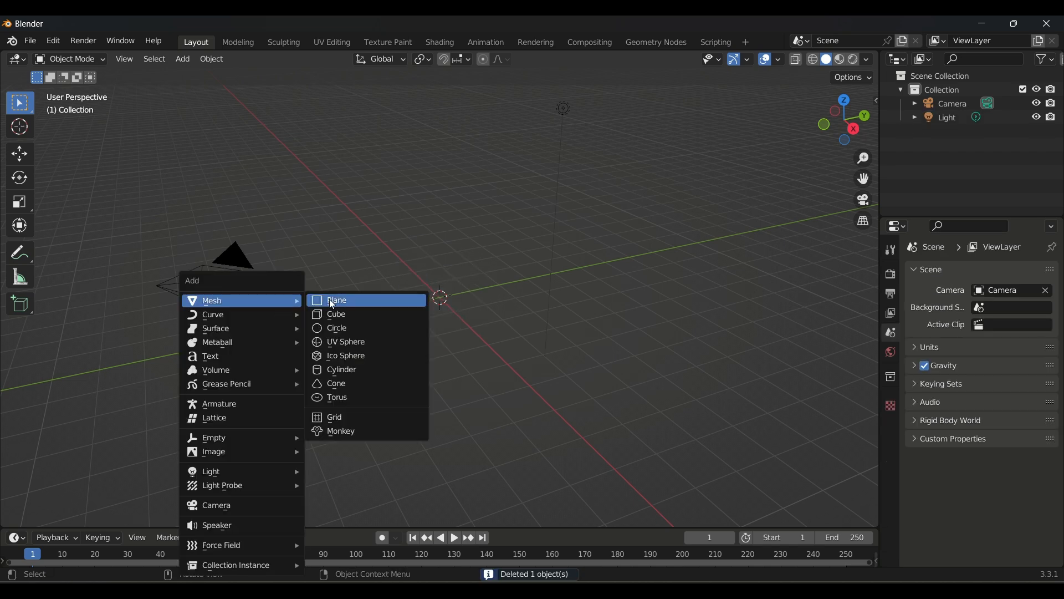
click(370, 348)
In Edit Mode, delete the faces of the sphere's upper half from the front wireframe view to leave an open bowl
key(Tab)
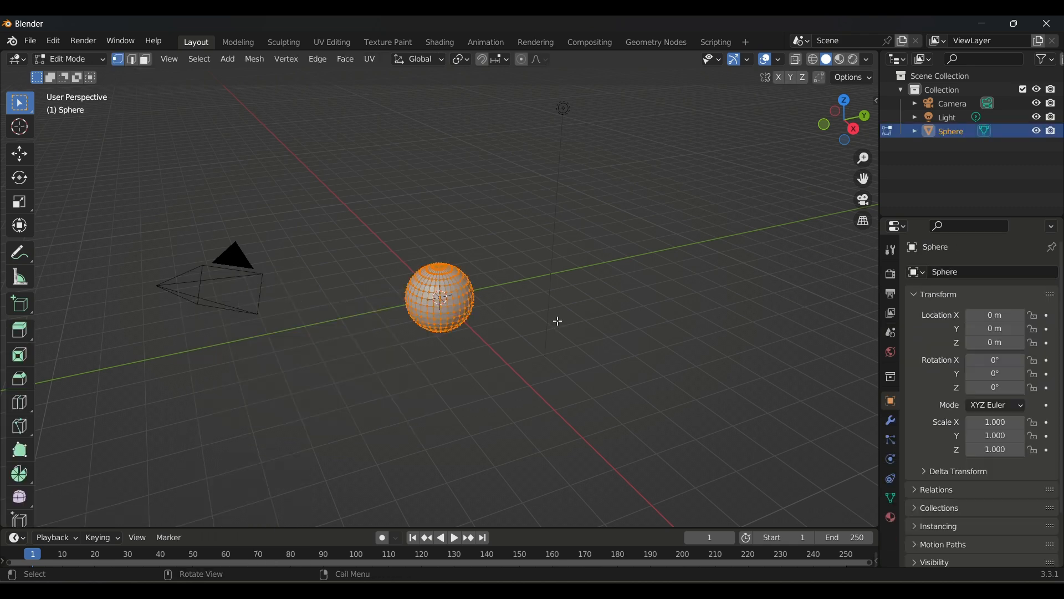
scroll(557, 321, up, 5)
key(alt+a)
key(z)
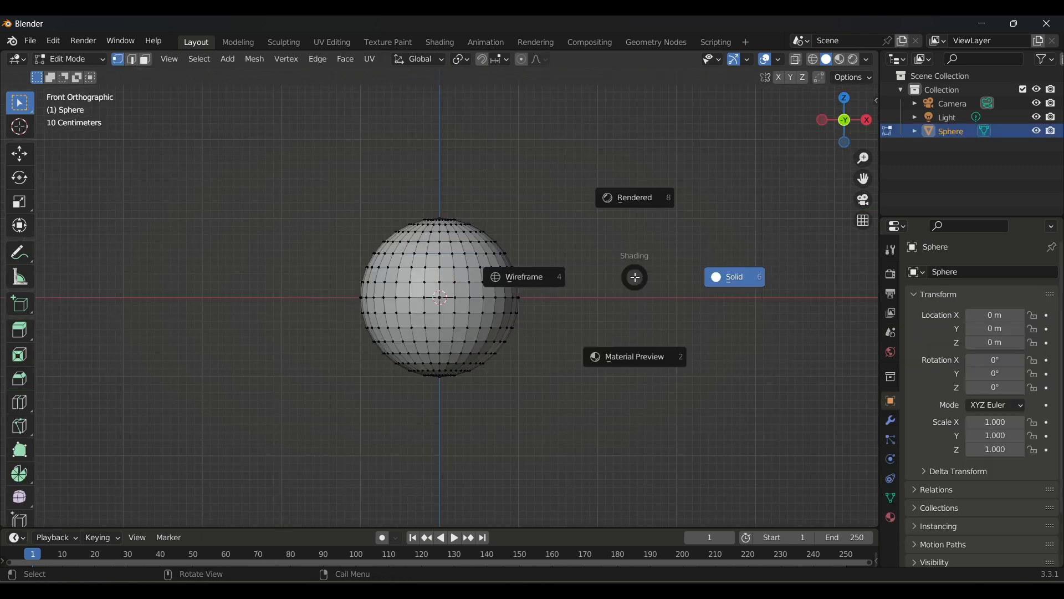
click(523, 276)
key(KP_1)
mouse_move(293, 193)
mouse_down()
mouse_move(405, 248)
mouse_move(615, 280)
mouse_move(621, 294)
mouse_up()
key(x)
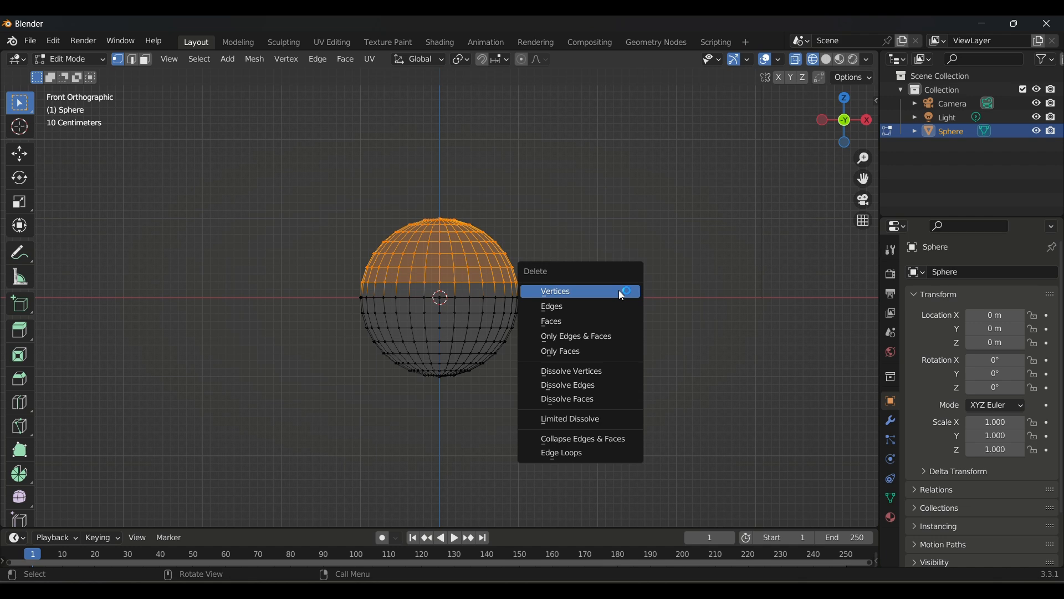
click(620, 323)
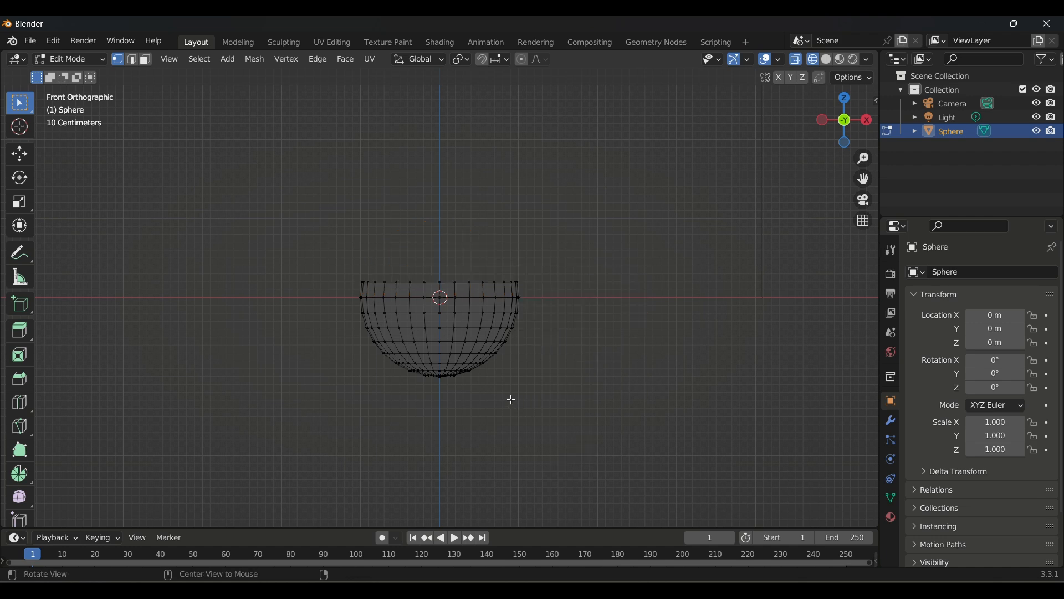
In solid shading, extrude the bowl's bottom cap downward and scale its end down to form a narrow tapered stem
mouse_move(511, 400)
alt+mouse_down()
mouse_move(525, 309)
mouse_move(515, 288)
alt+mouse_up()
key(shift+z)
drag(418, 308, 461, 346)
middle_drag(461, 346, 473, 442)
key(s)
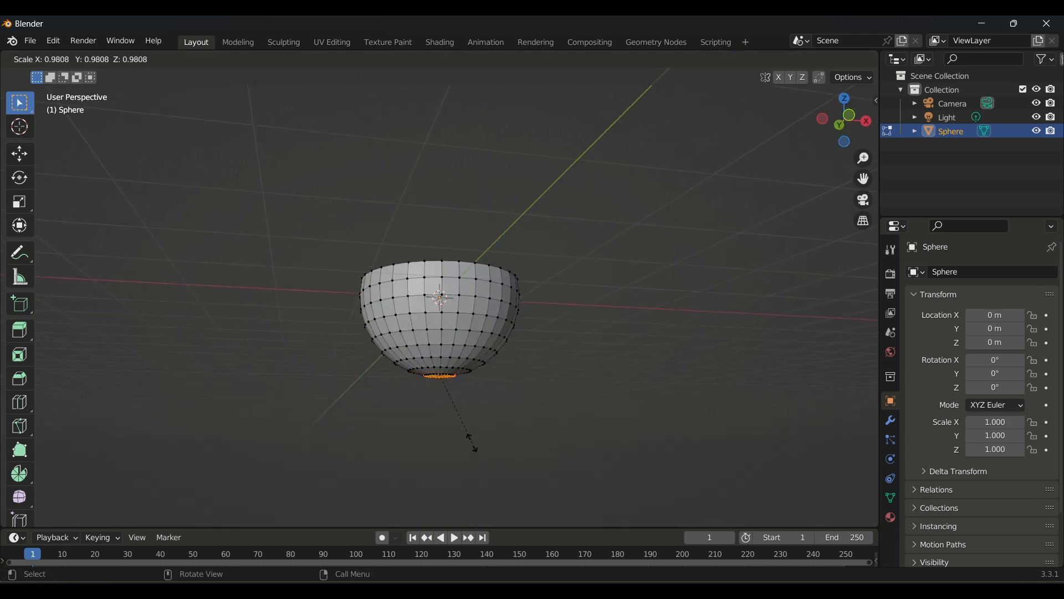
click(473, 448)
key(e)
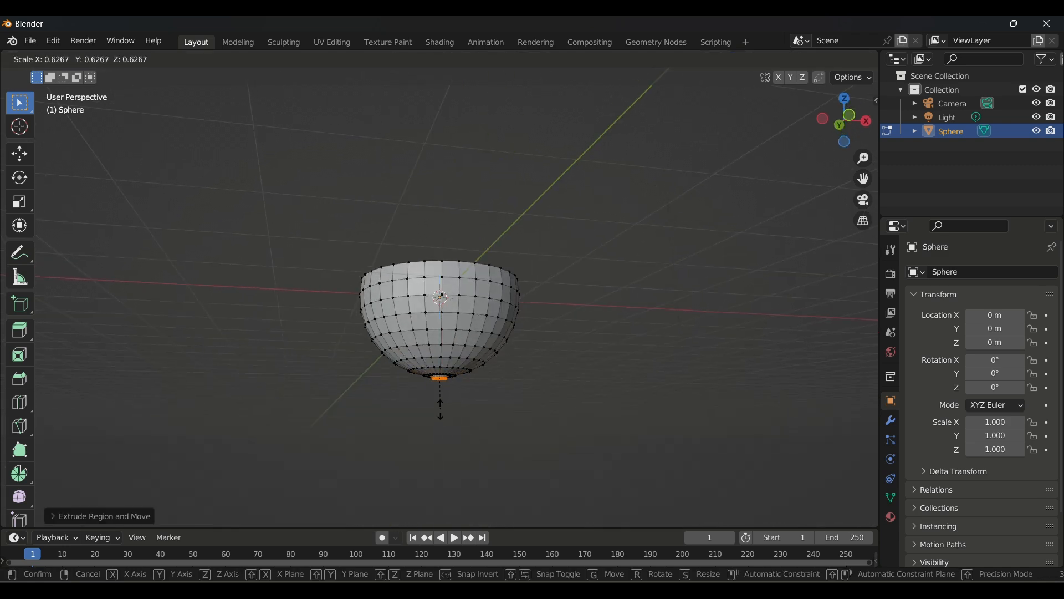
click(437, 477)
key(s)
click(440, 460)
Extrude the lower end of the stem slightly and scale it outward in stages into a small disc
key(e)
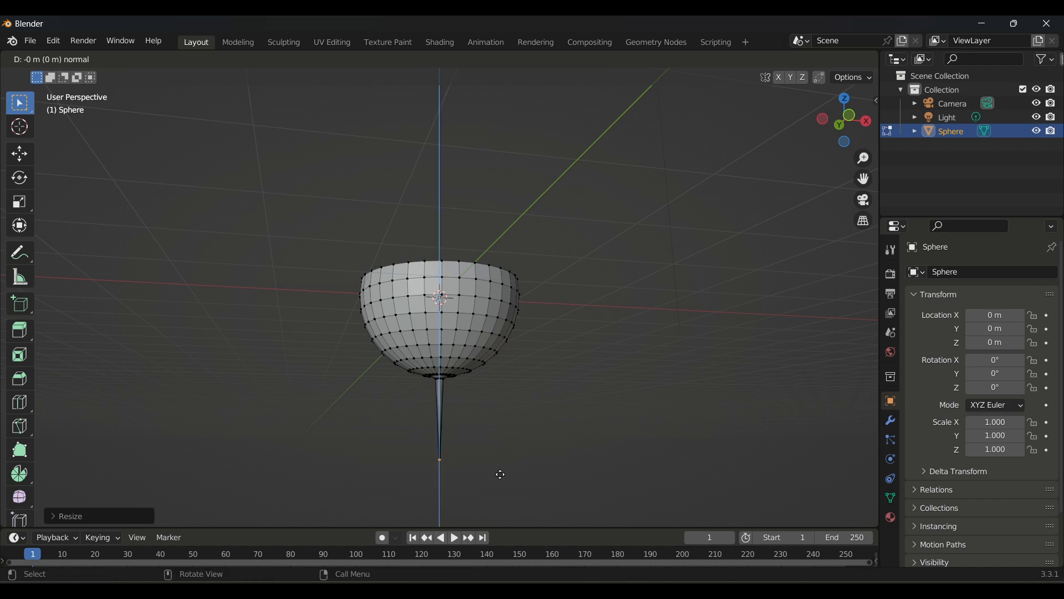
key(s)
click(610, 488)
key(e)
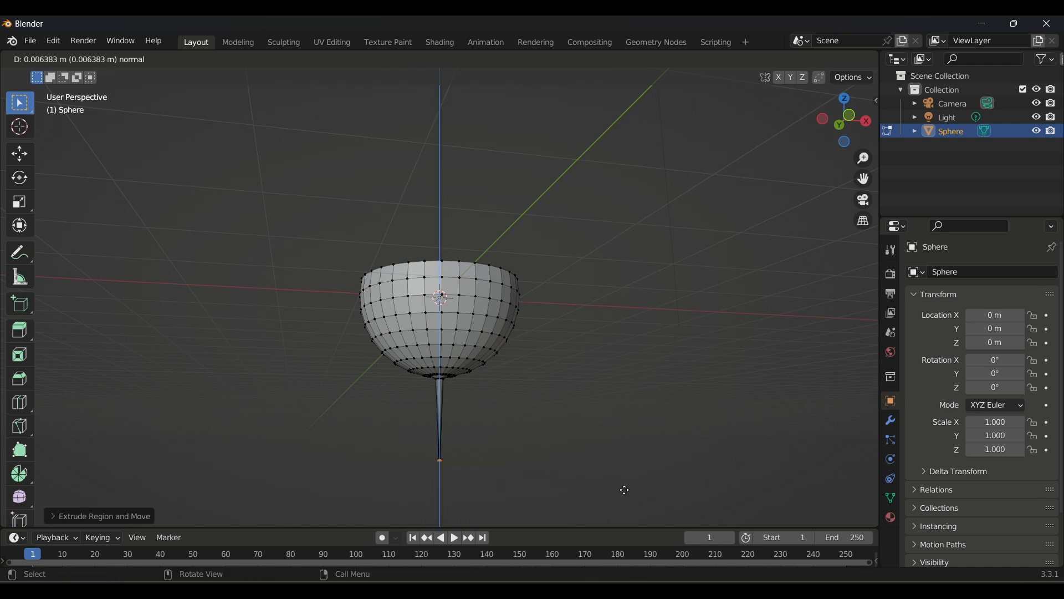
click(625, 490)
key(s)
click(677, 502)
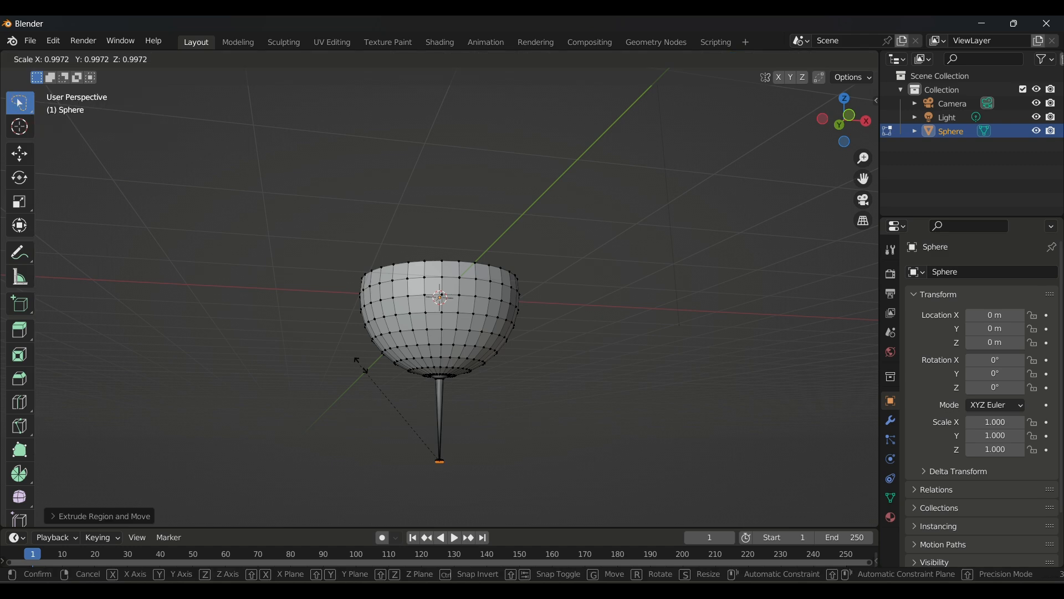
click(785, 369)
Extrude the disc about 0.02 m further and scale it outward into a wide foot for the glass
key(e)
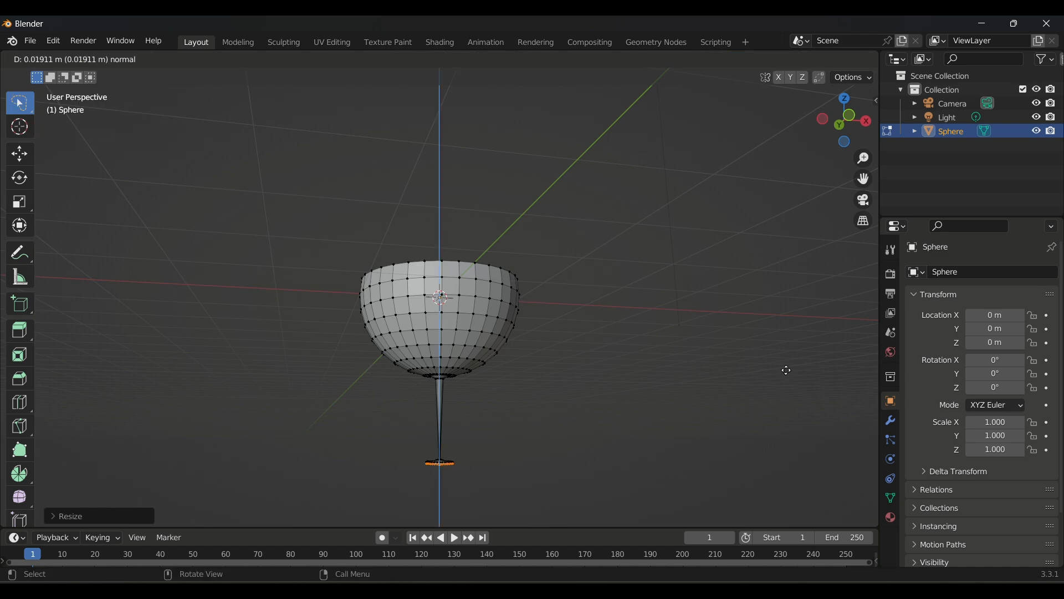
click(786, 370)
key(s)
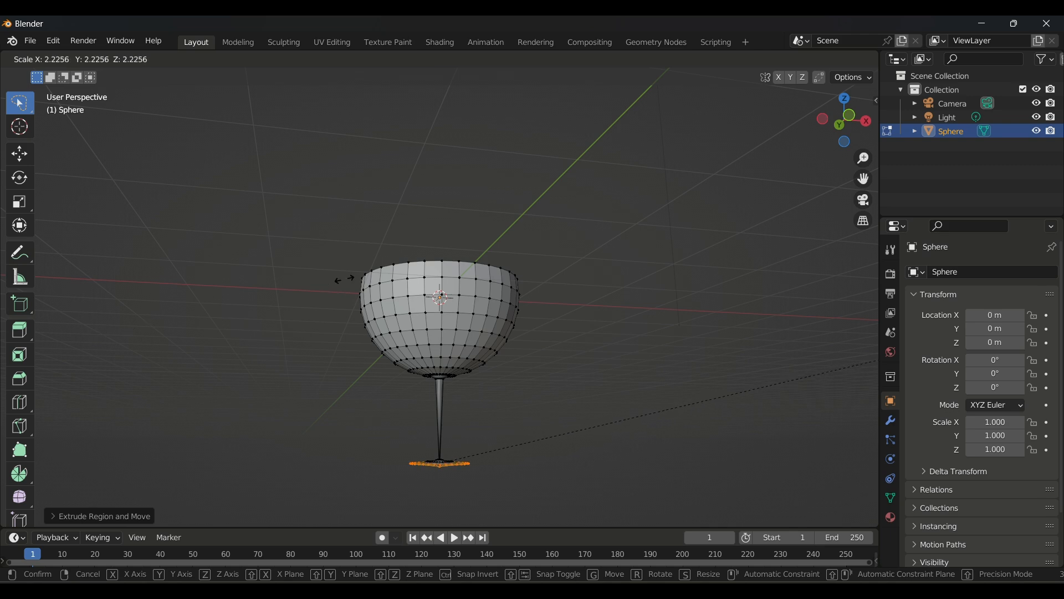
click(615, 372)
click(615, 372)
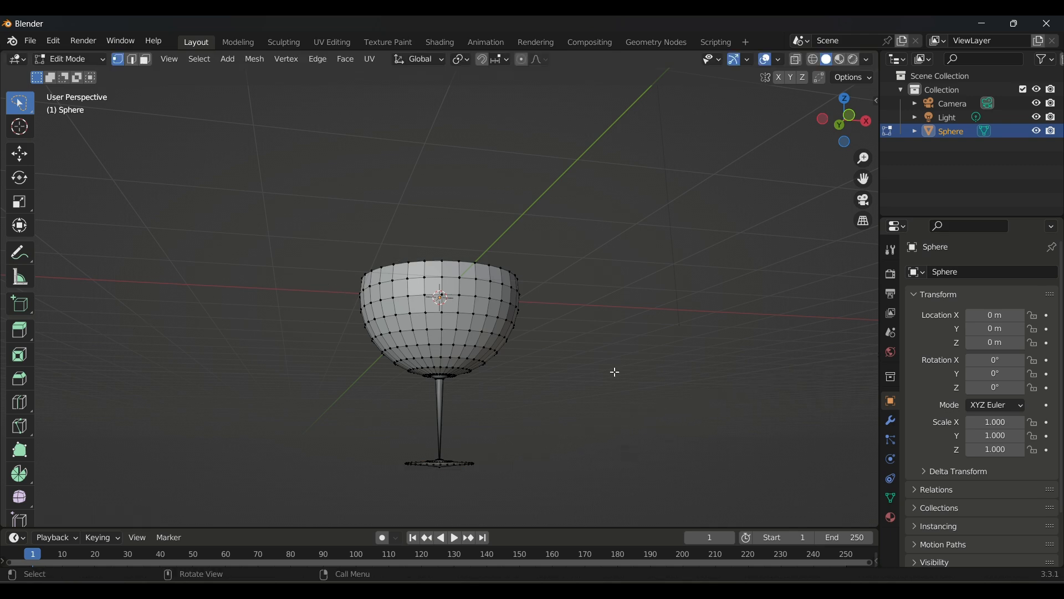
In Object Mode, raise the glass along Z to about 2.06 m so its foot rests on the ground grid
key(Tab)
middle_drag(614, 371, 590, 432)
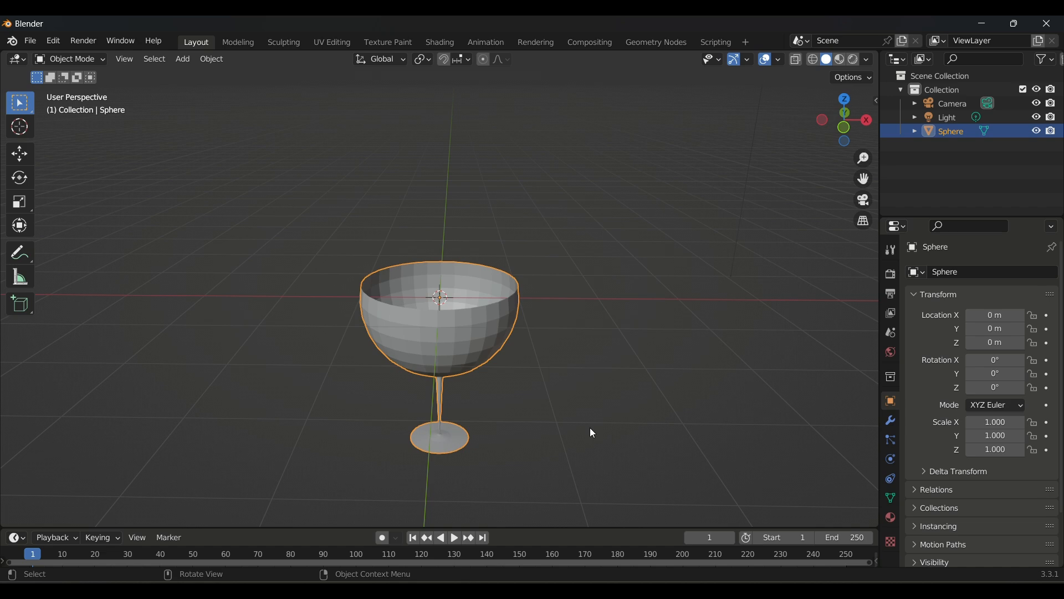
key(g)
key(z)
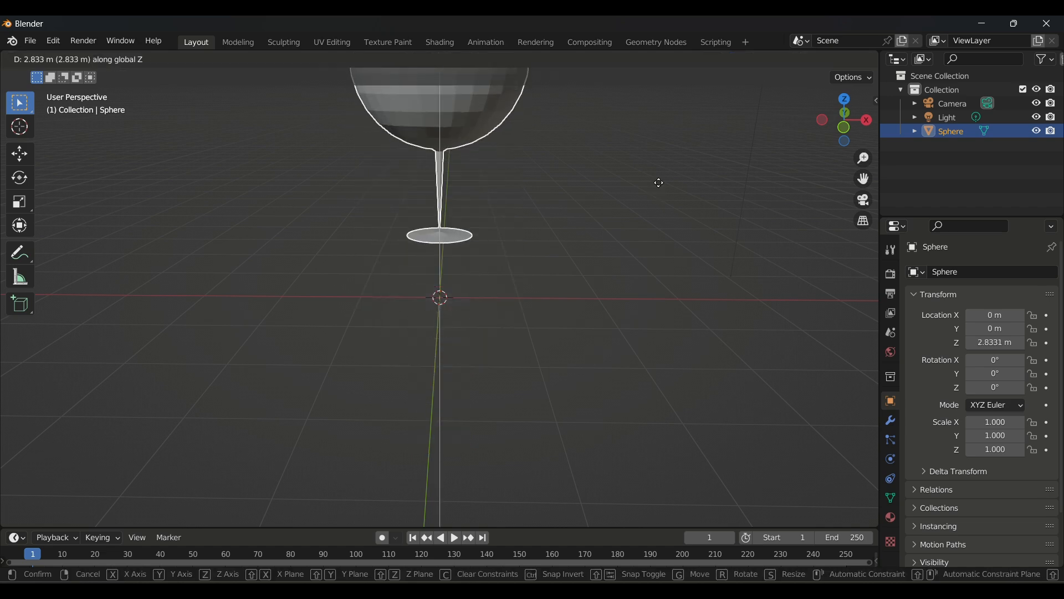
click(653, 229)
key(KP_1)
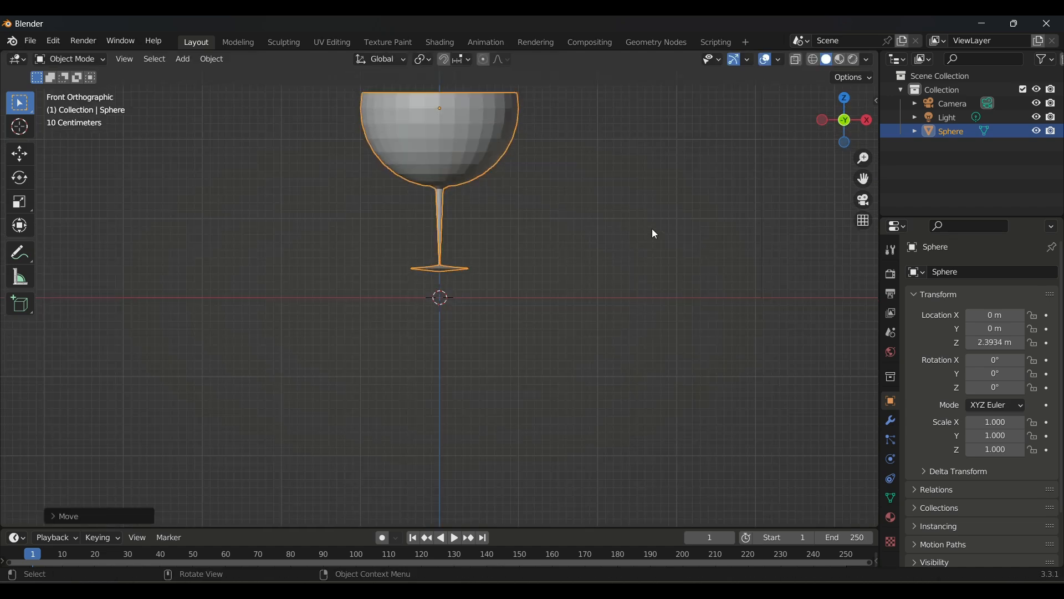
key(g)
key(z)
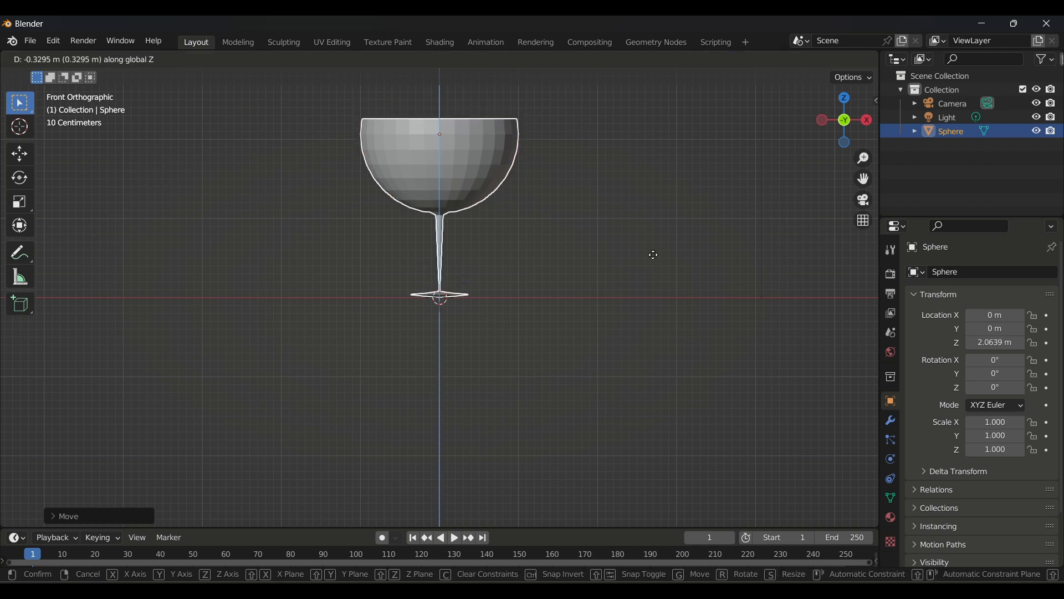
click(654, 256)
middle_drag(655, 260, 606, 283)
right_click(550, 224)
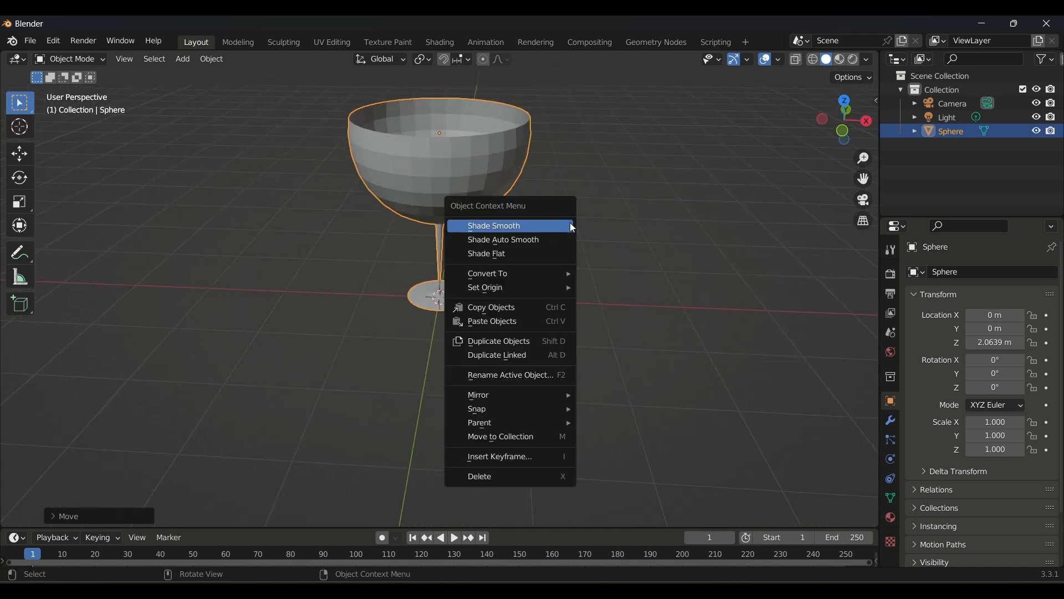
click(688, 241)
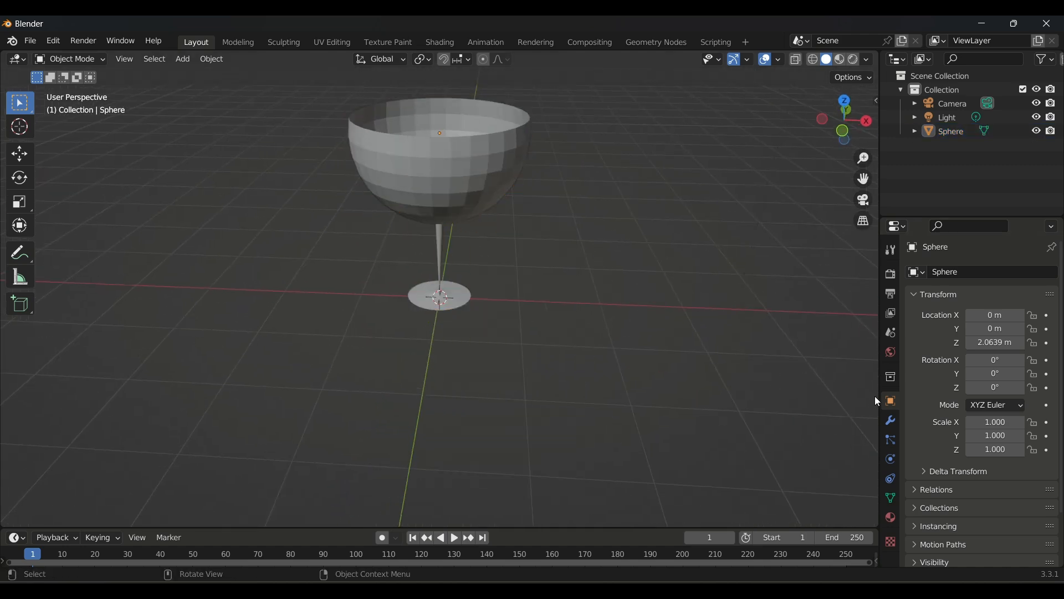
Add a Solidify modifier to the glass with a thickness of 0.05 m
click(891, 419)
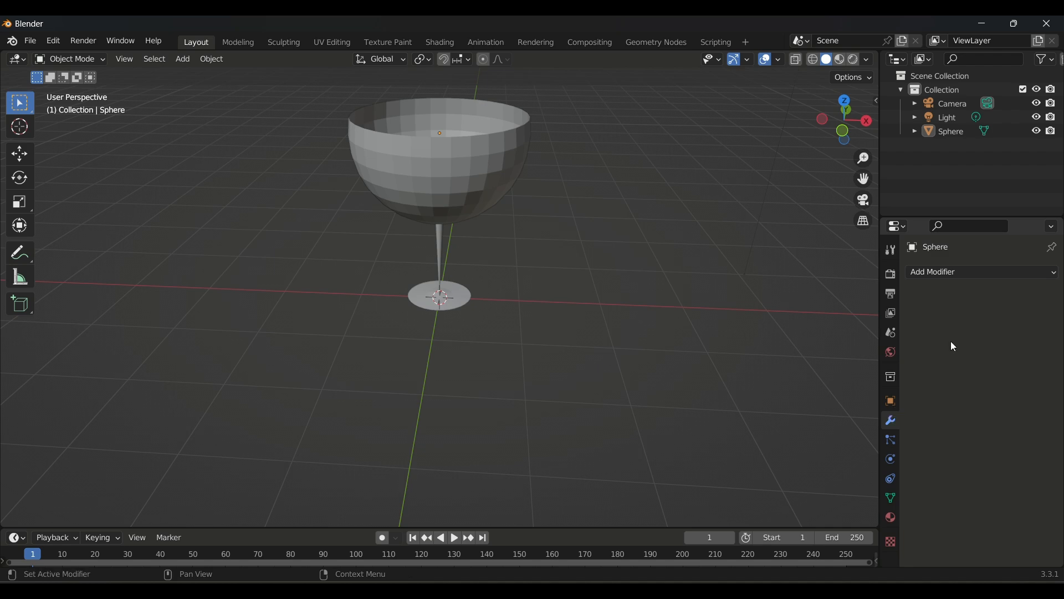
click(953, 274)
scroll(782, 550, down, 1)
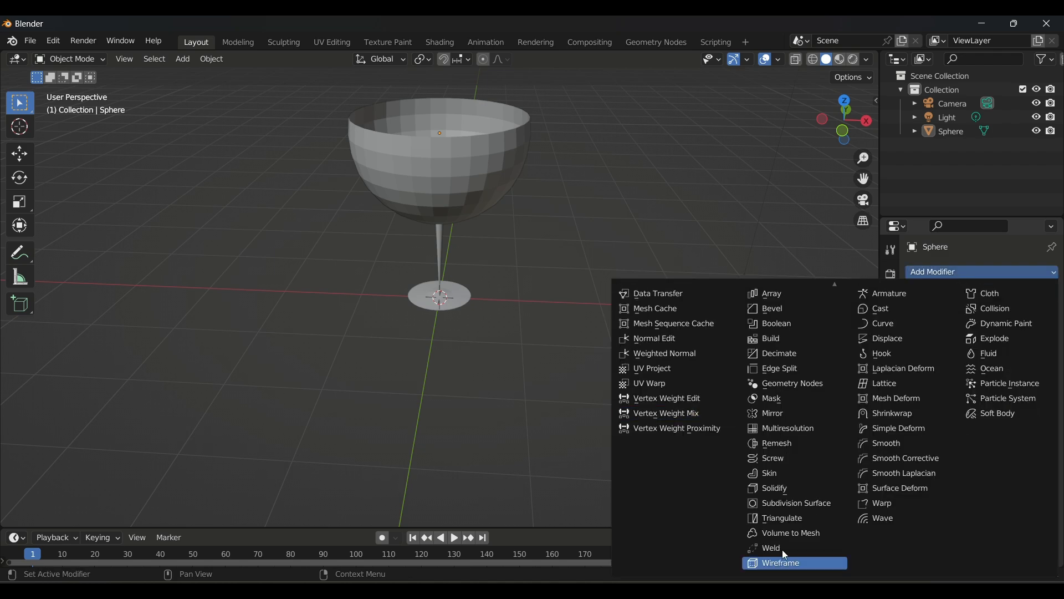
click(798, 490)
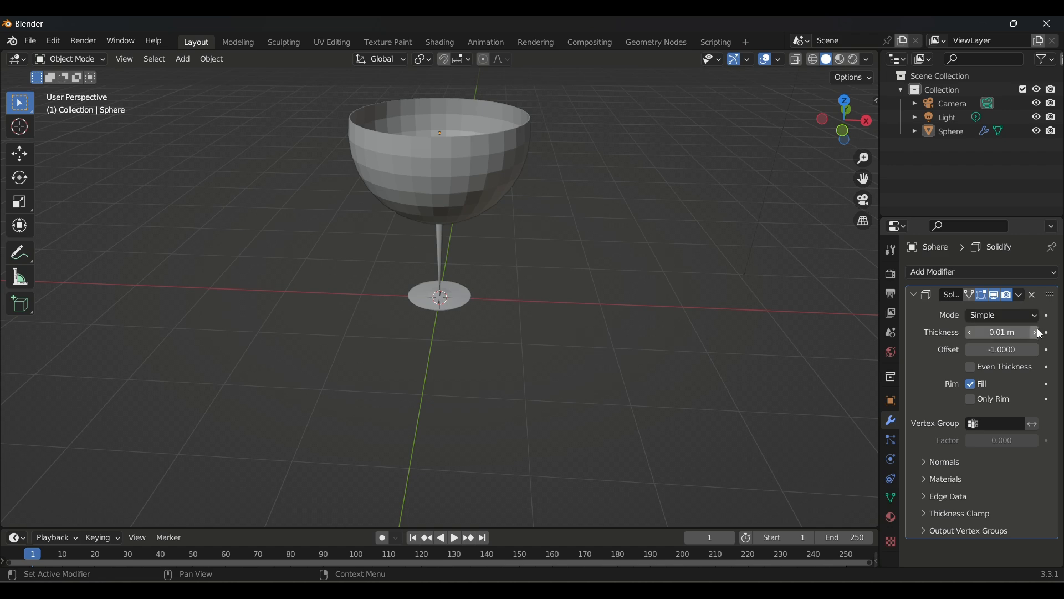
drag(1002, 332, 1036, 332)
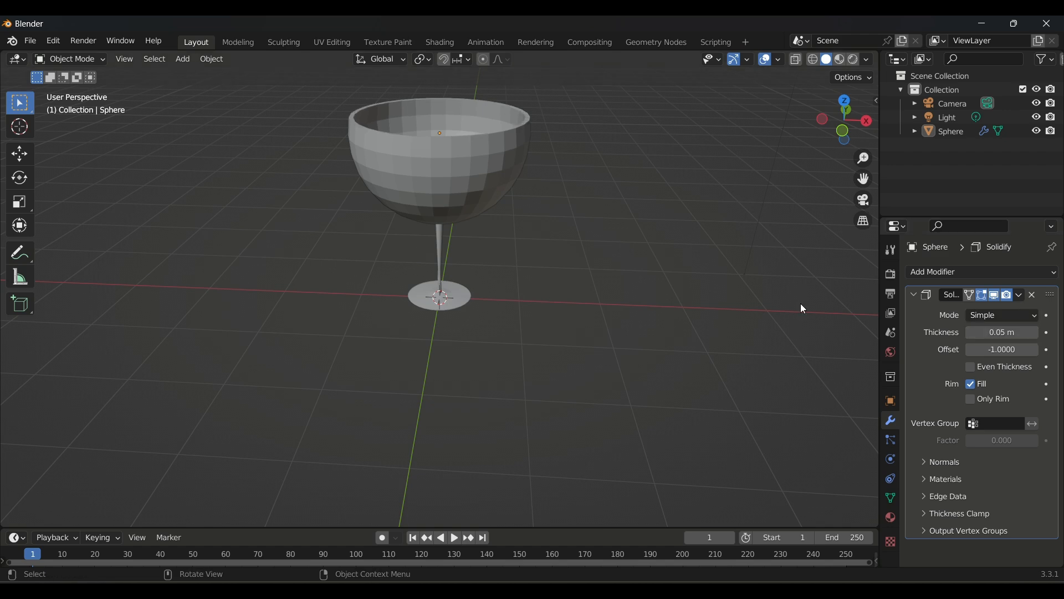
Apply Shade Smooth to the glass and deselect it
right_click(616, 243)
key(Escape)
click(511, 180)
right_click(511, 180)
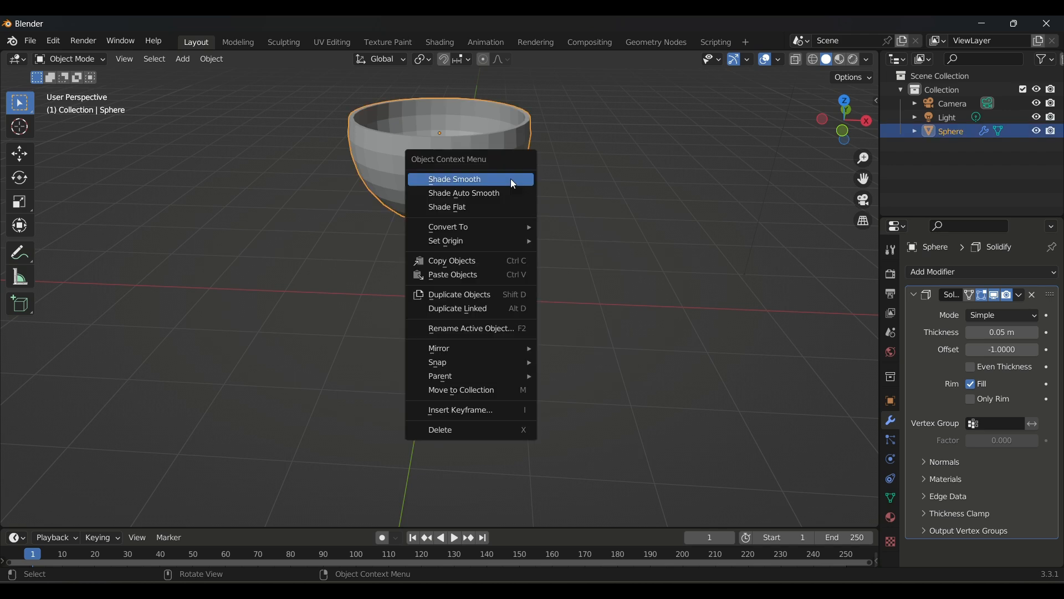
click(514, 183)
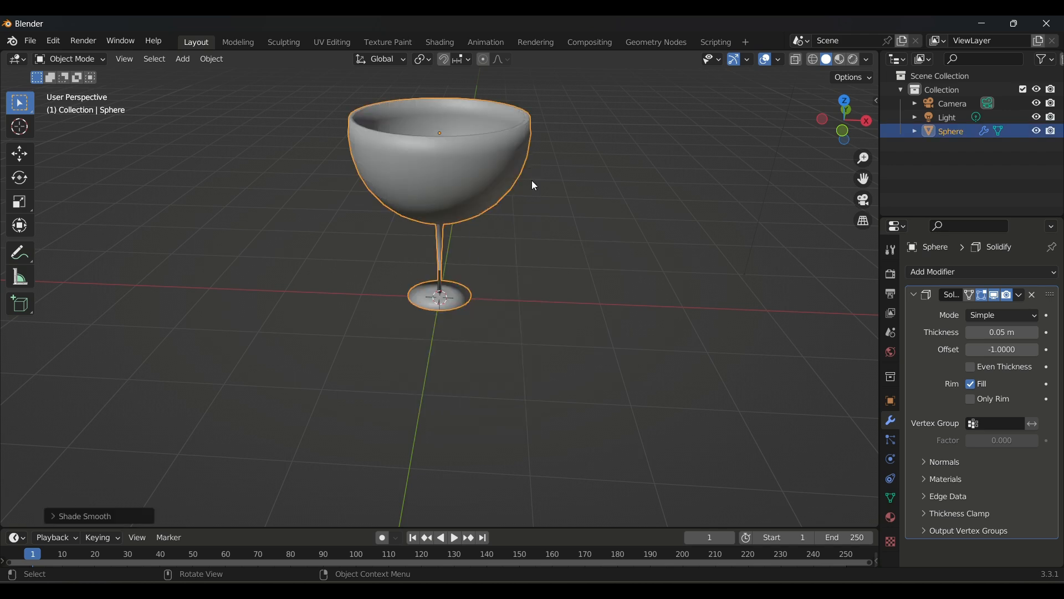
click(640, 194)
middle_drag(640, 194, 577, 190)
scroll(564, 189, down, 2)
scroll(575, 188, down, 2)
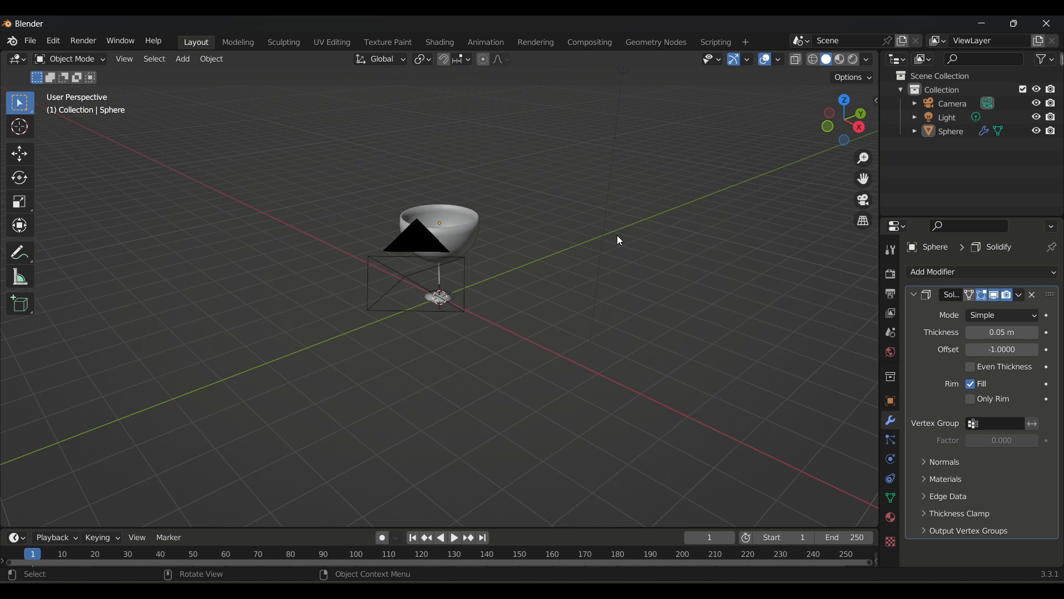
key(KP_1)
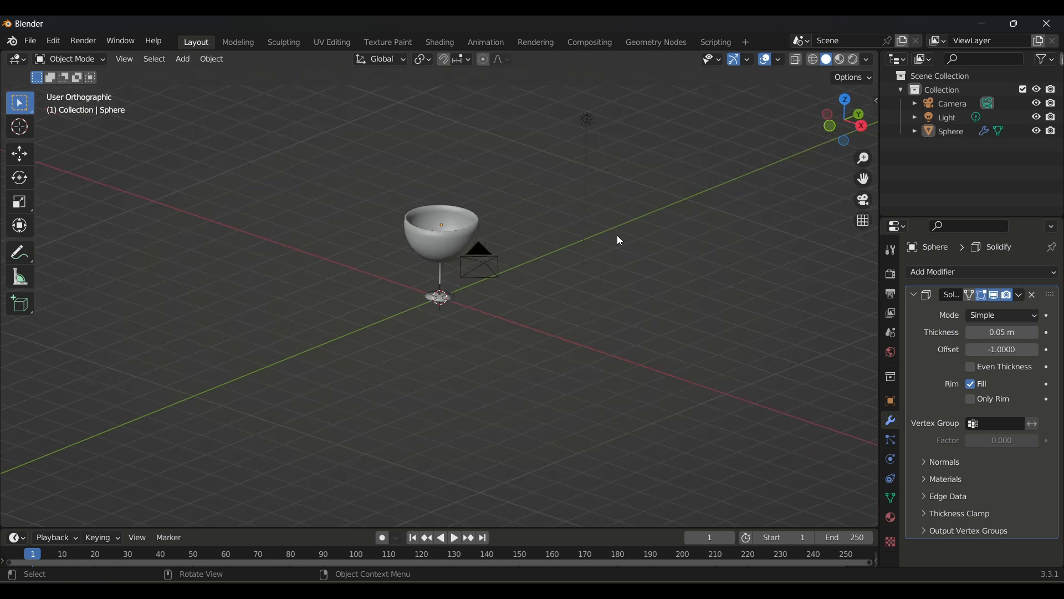
key(KP_4)
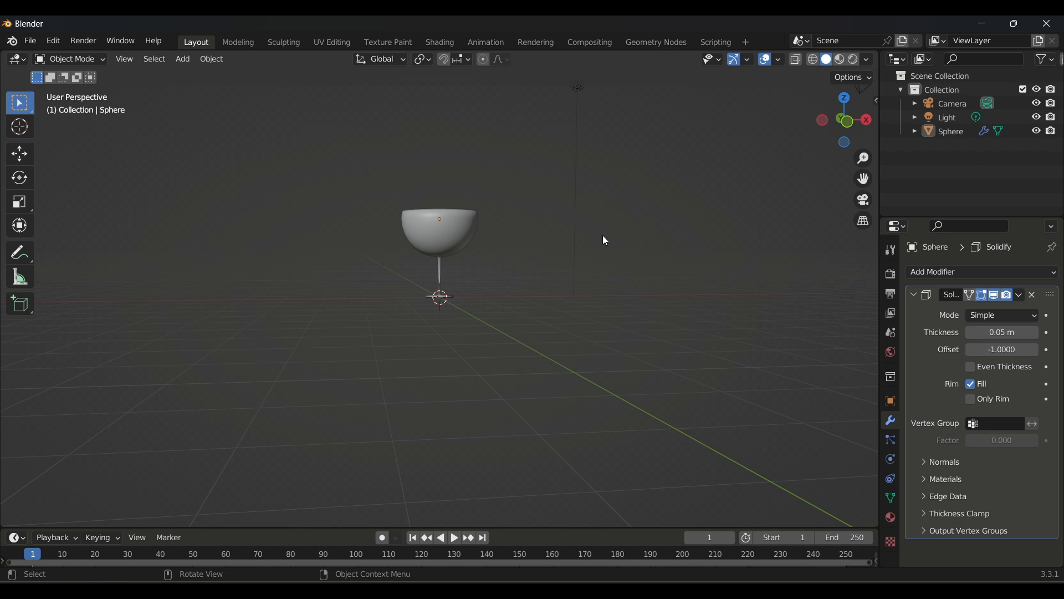
Rename the sphere object as Glass
double_click(947, 133)
key(BackSpace)
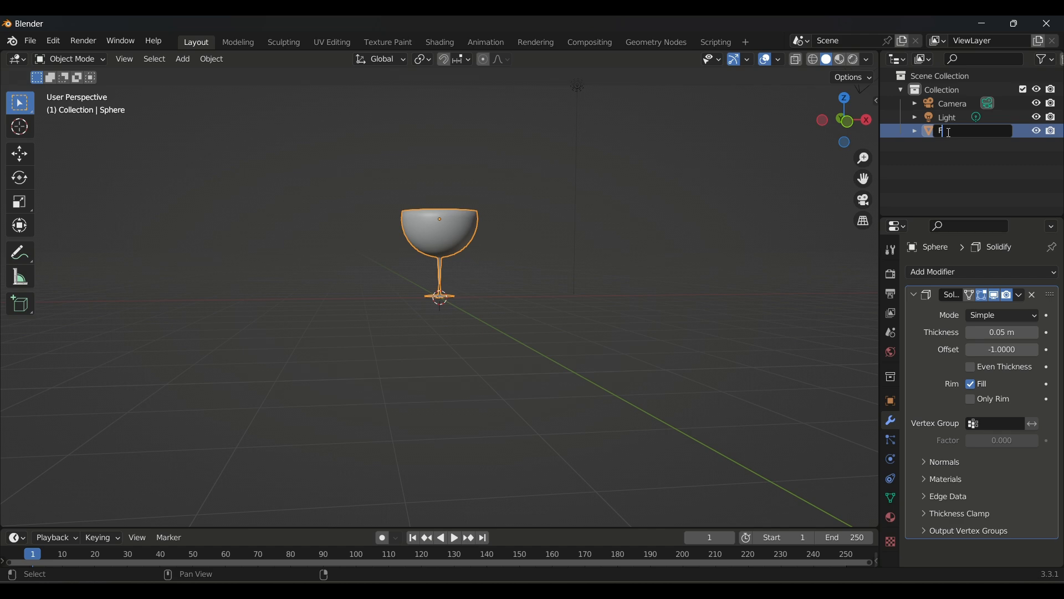
text(Glass)
key(Return)
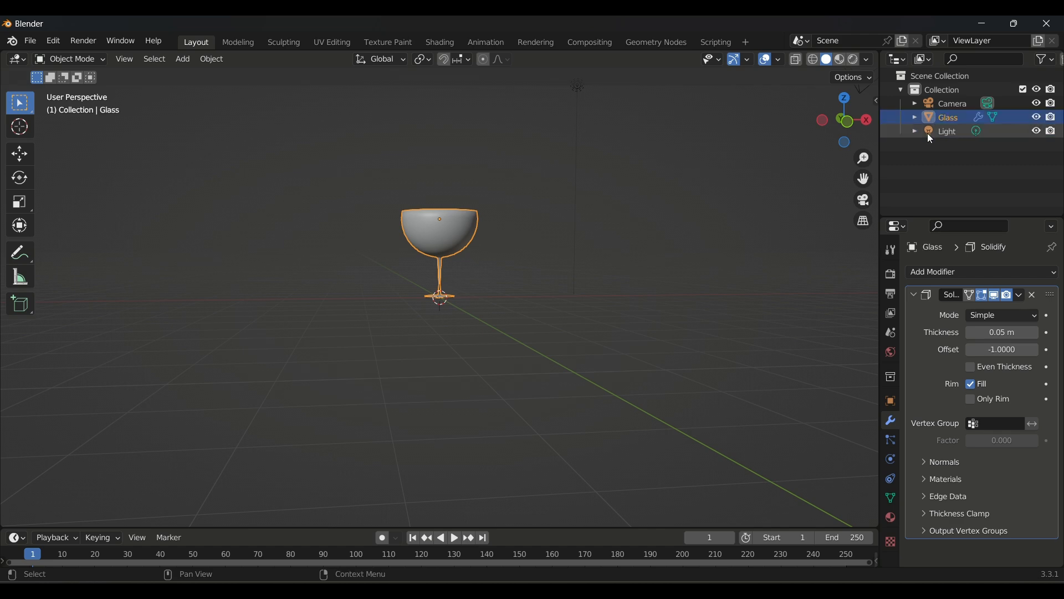
Add a mesh cube and raise it along Z until it floats clear above the bowl of the glass
click(571, 242)
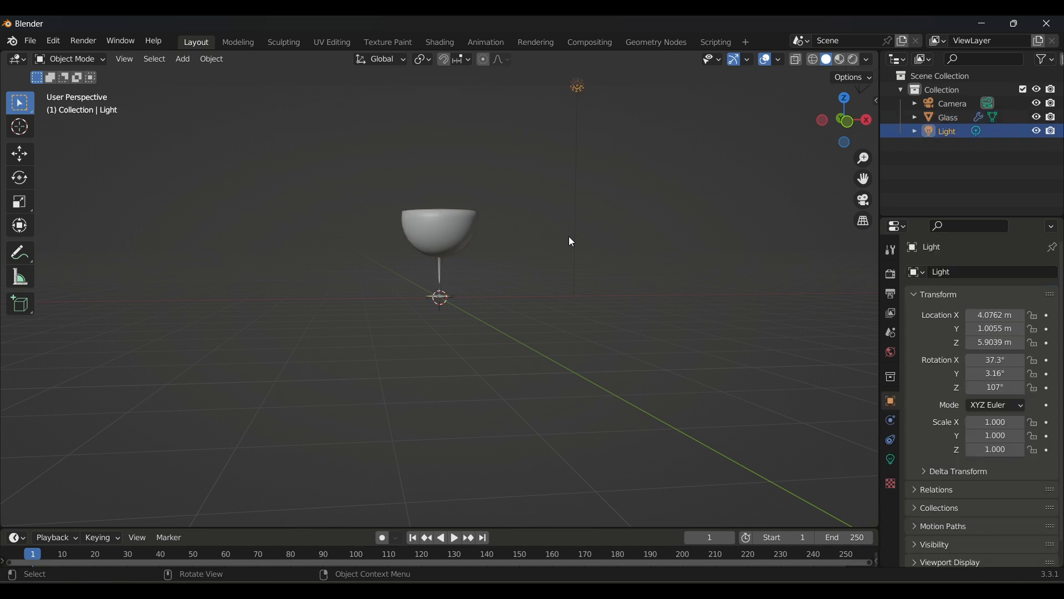
key(shift+a)
mouse_move(571, 241)
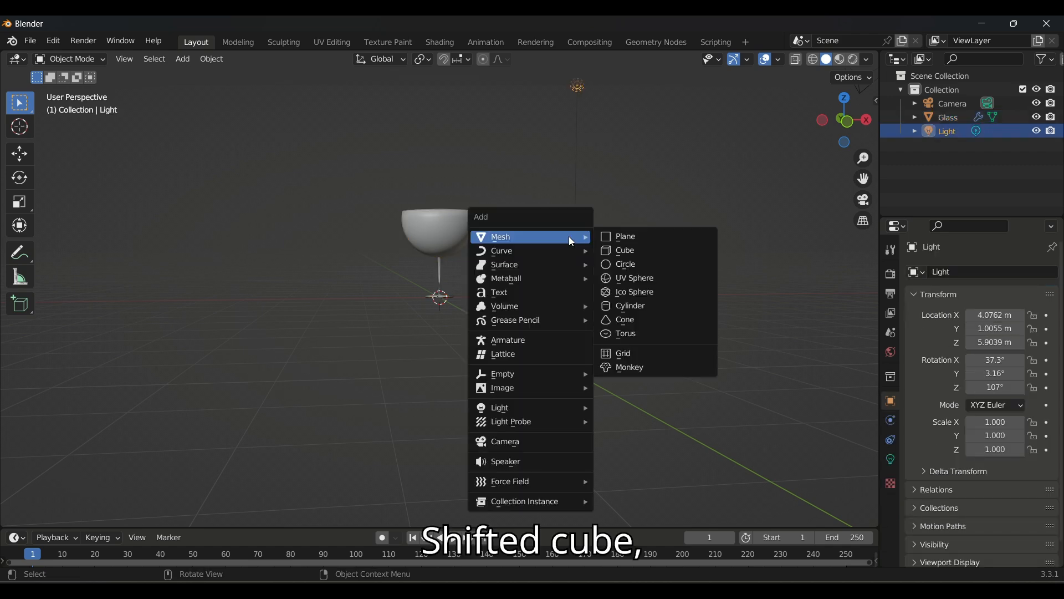
click(640, 252)
key(g)
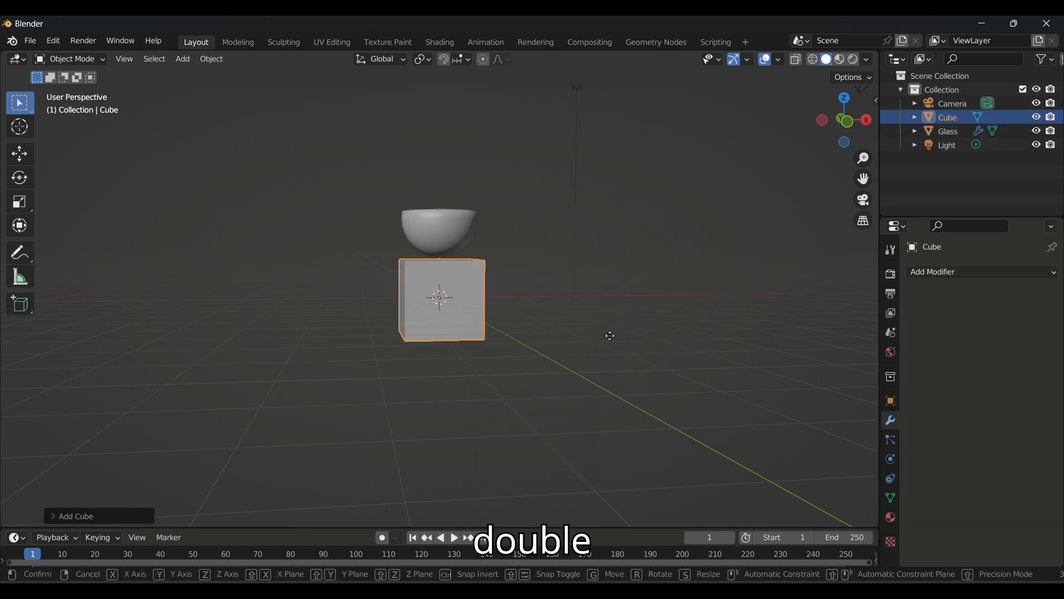
key(z)
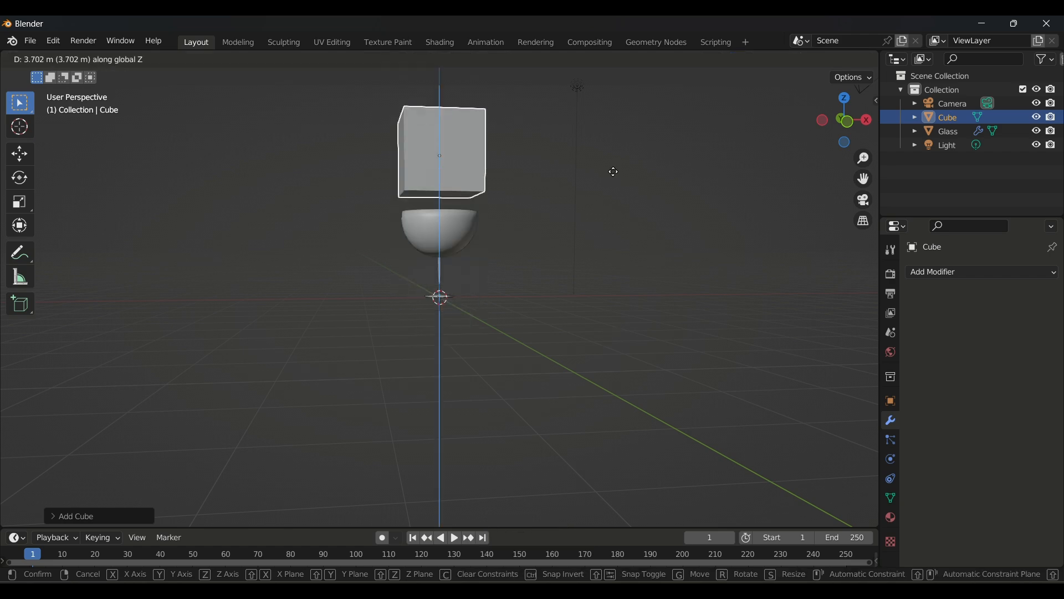
click(614, 181)
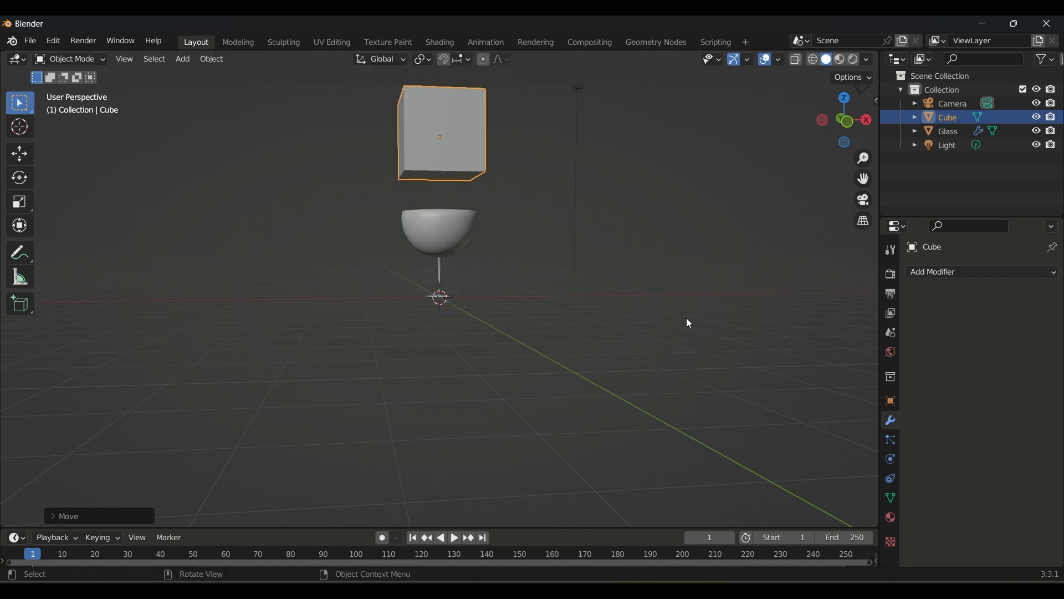
Scale the cube down slightly and add five evenly spaced vertical loop cuts across its X width in Edit Mode
key(s)
click(647, 293)
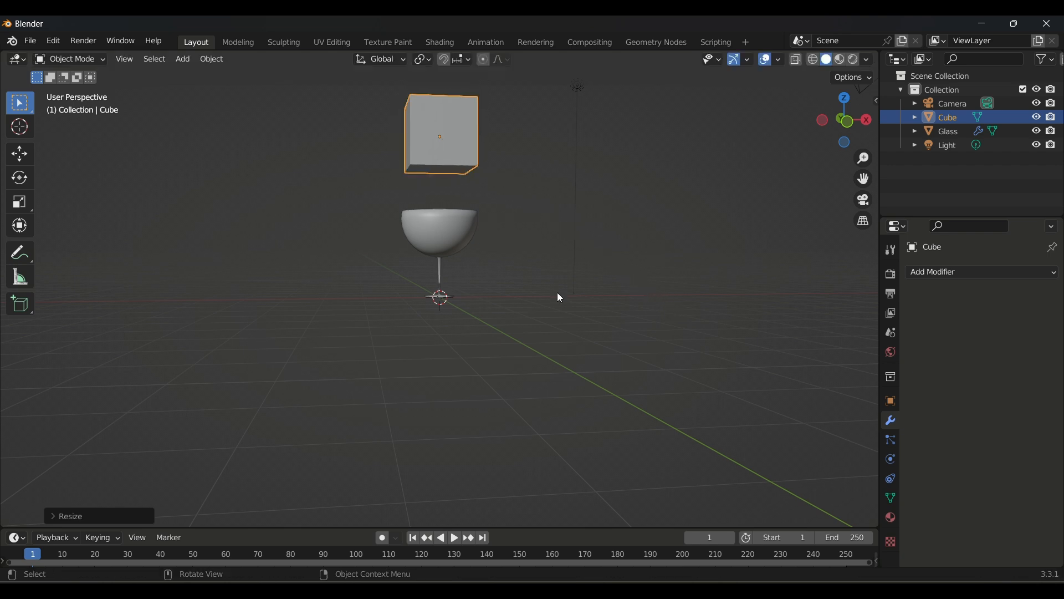
key(Tab)
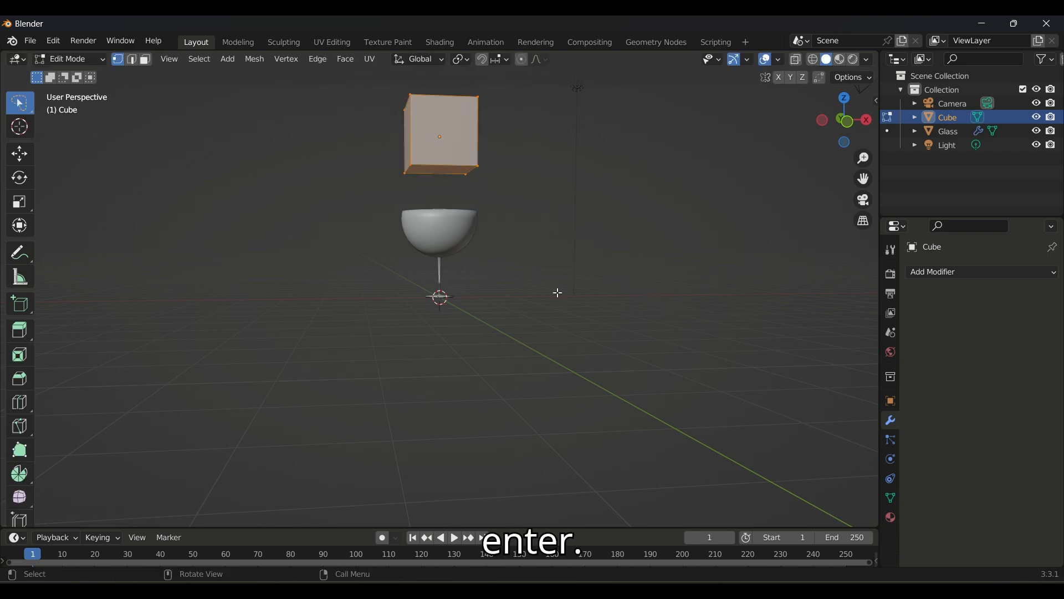
key(ctrl+r)
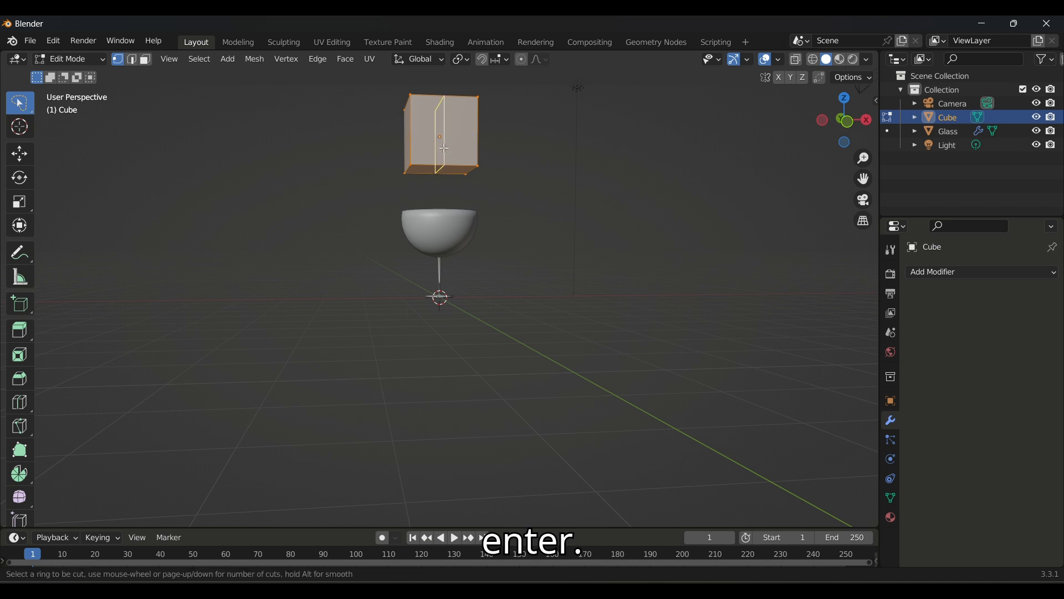
key(Return)
key(Return)
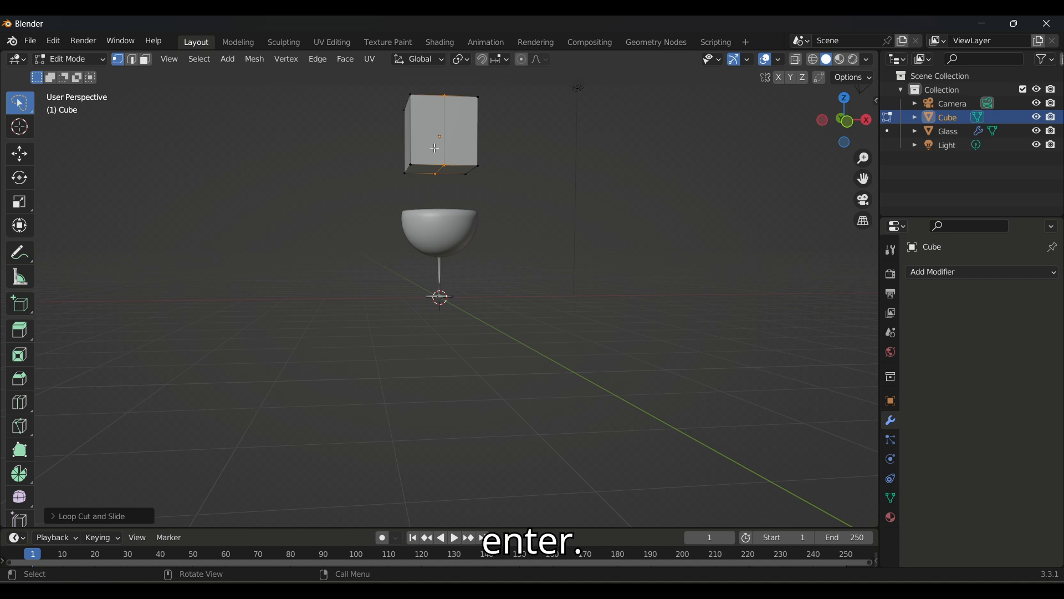
click(125, 515)
click(183, 394)
text(5)
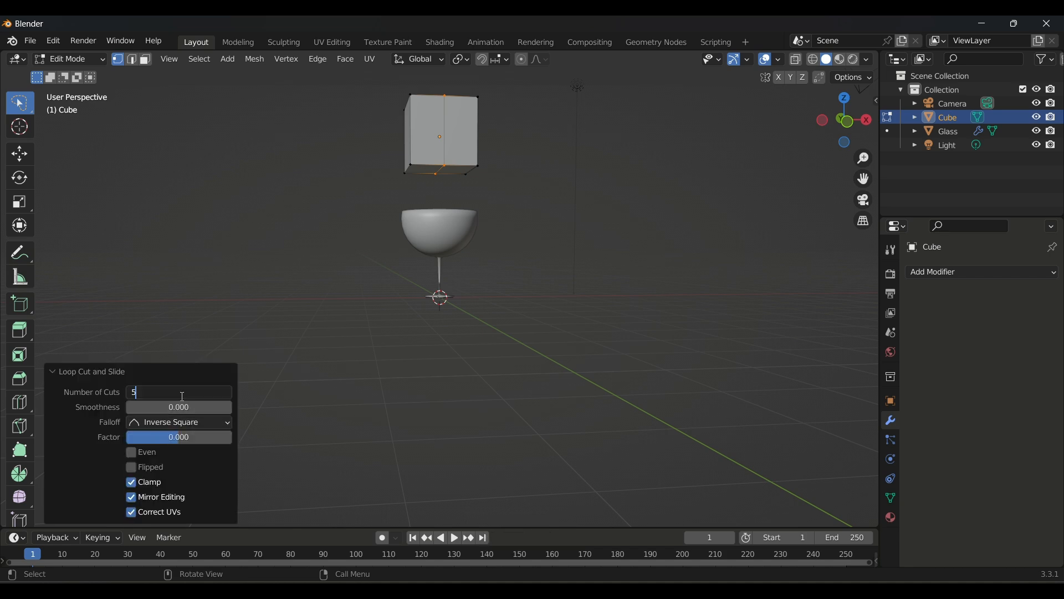
key(Return)
Add five evenly spaced horizontal loop cuts around the cube, without sliding them
key(ctrl+r)
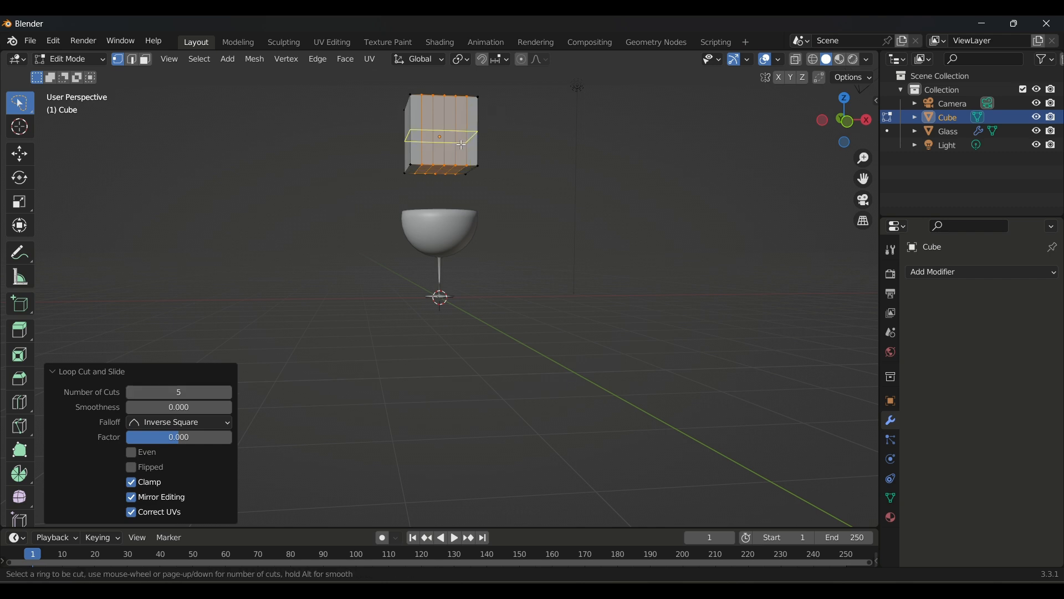
click(462, 144)
right_click(462, 145)
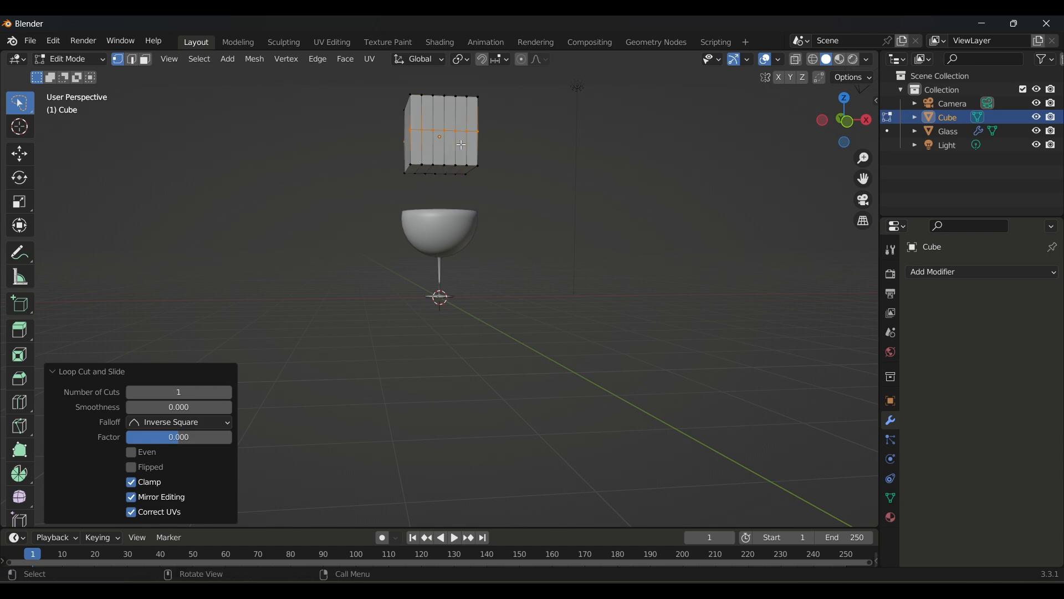
click(202, 395)
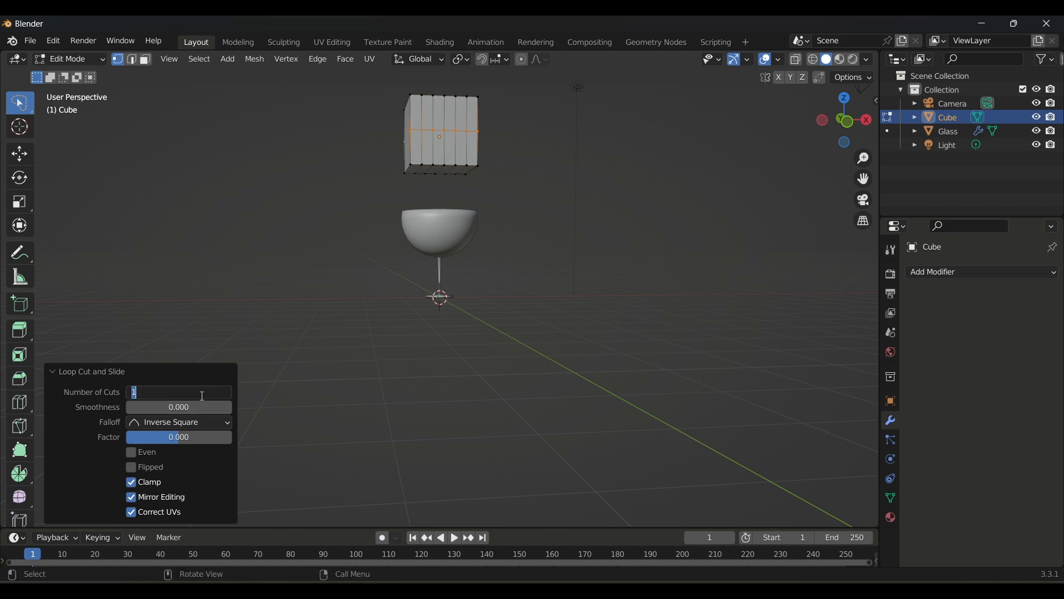
text(5)
key(Return)
Add five centred loop cuts across the cube's remaining undivided direction to complete its grid, and deselect the mesh
middle_drag(283, 405, 548, 242)
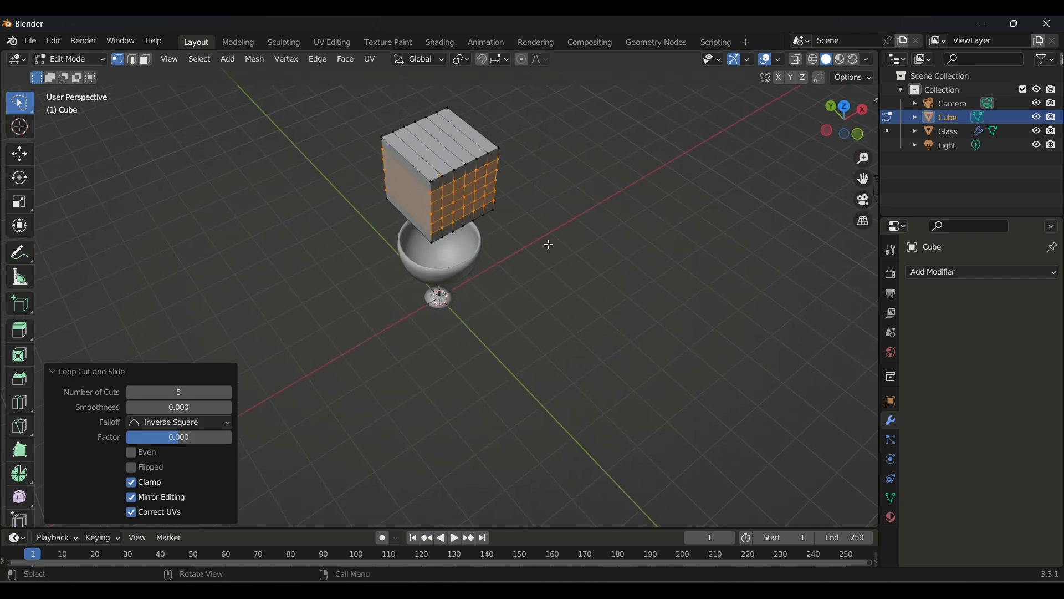
click(424, 164)
key(ctrl+r)
click(424, 164)
right_click(424, 164)
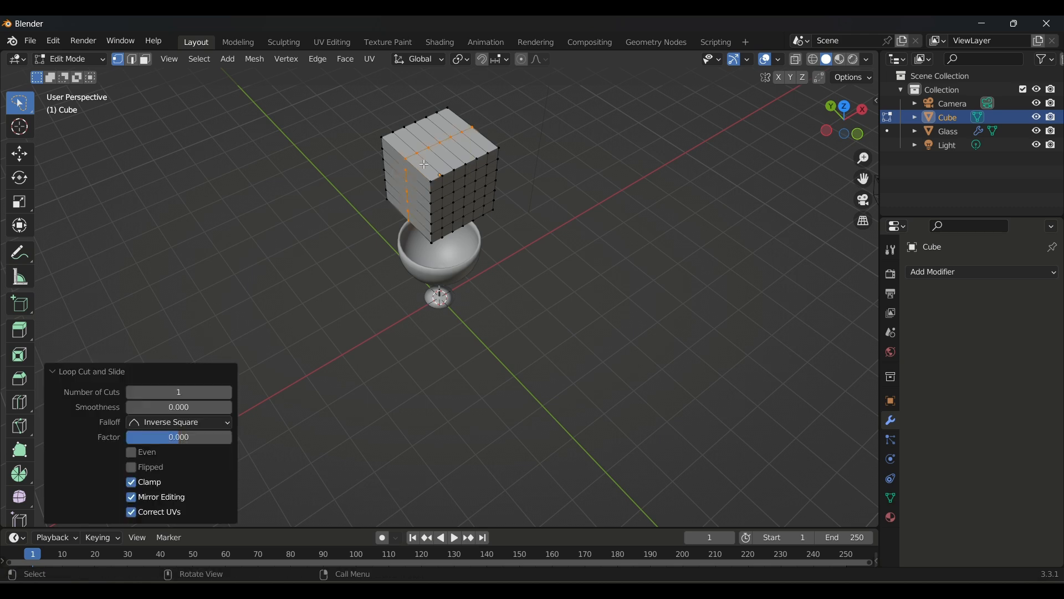
click(194, 394)
text(5)
key(Return)
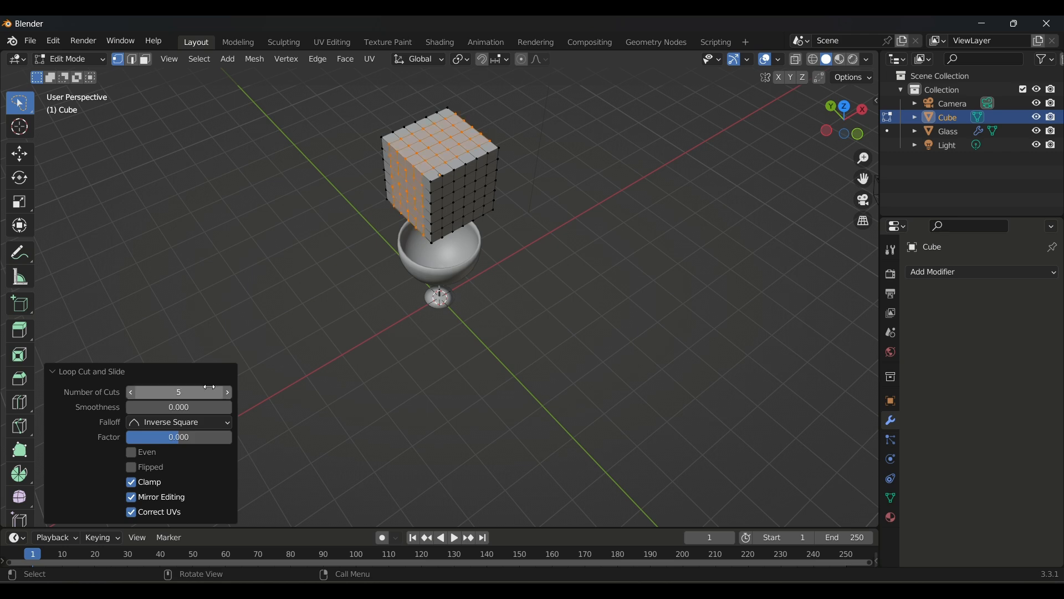
key(alt+a)
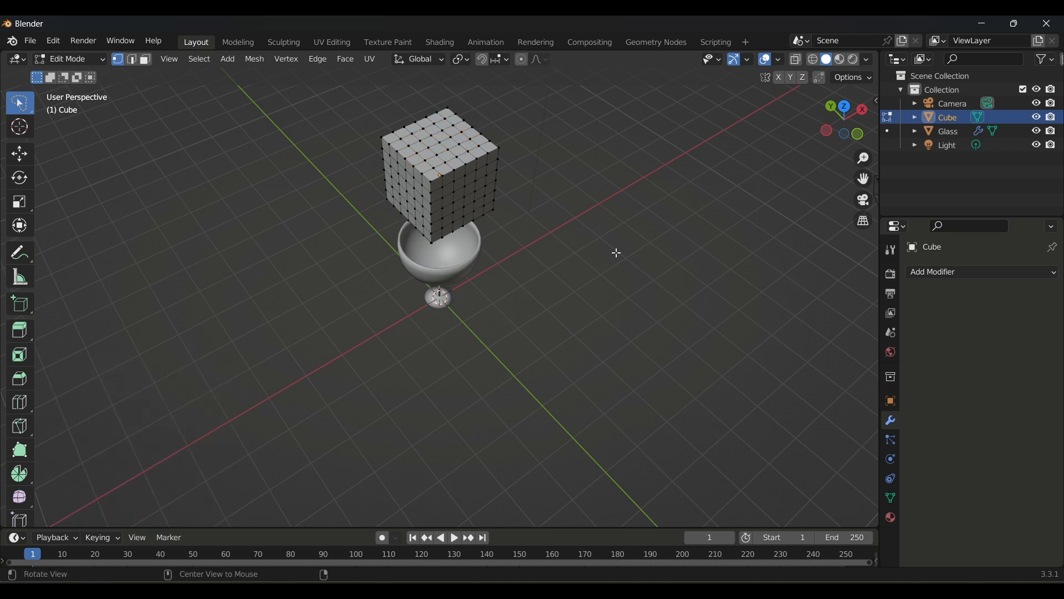
Add a Displace modifier to the cube and return to Object Mode
alt+drag(617, 253, 521, 200)
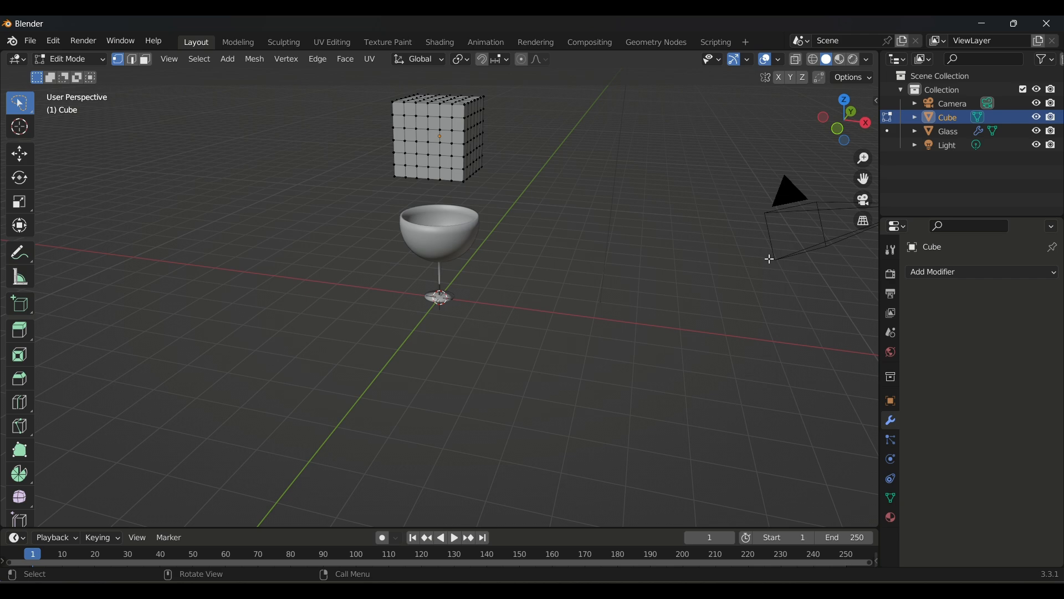
click(942, 272)
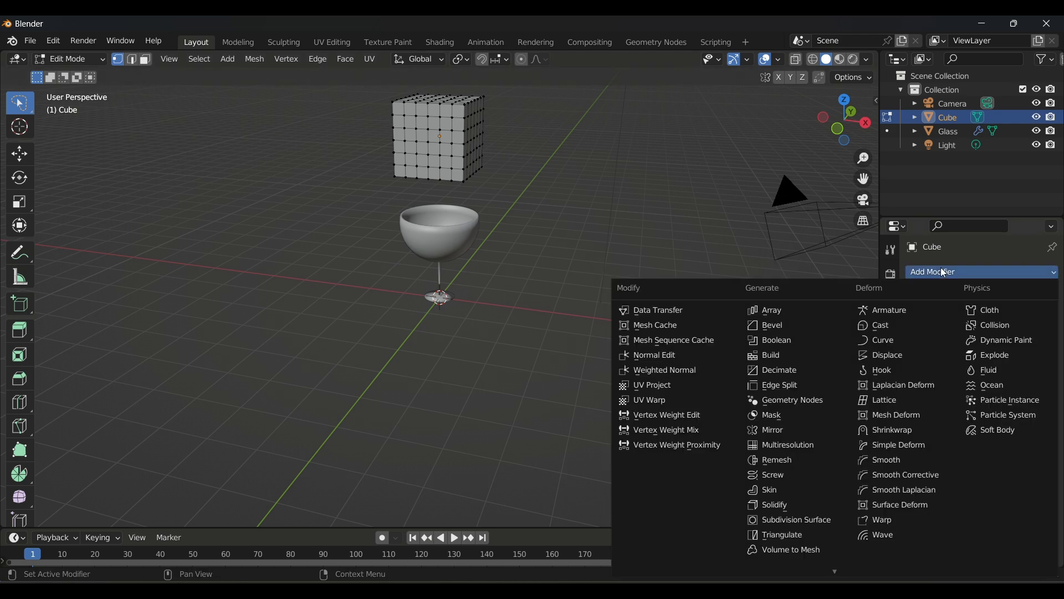
click(906, 357)
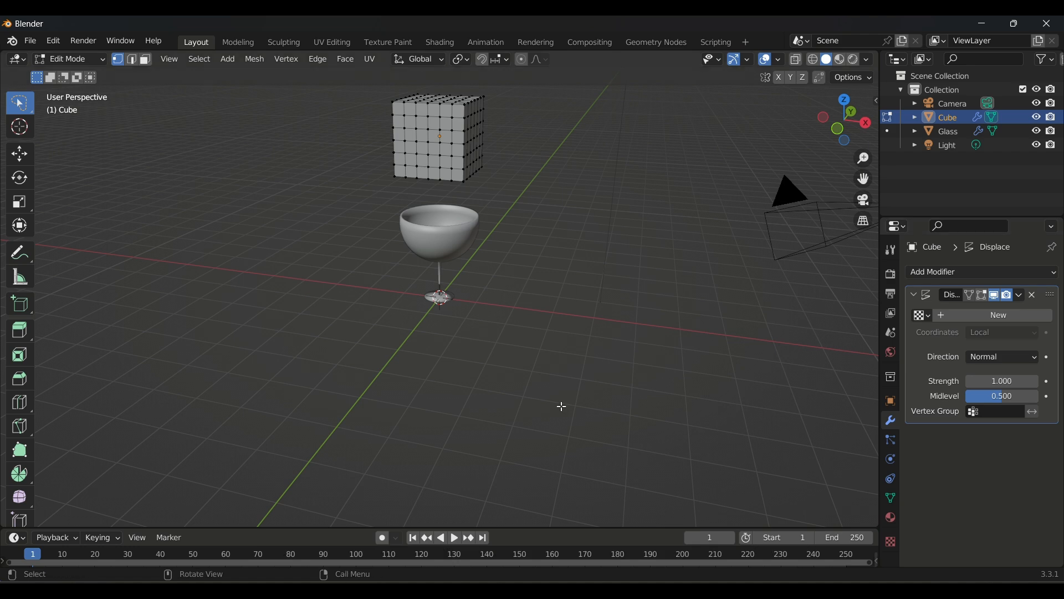
key(Tab)
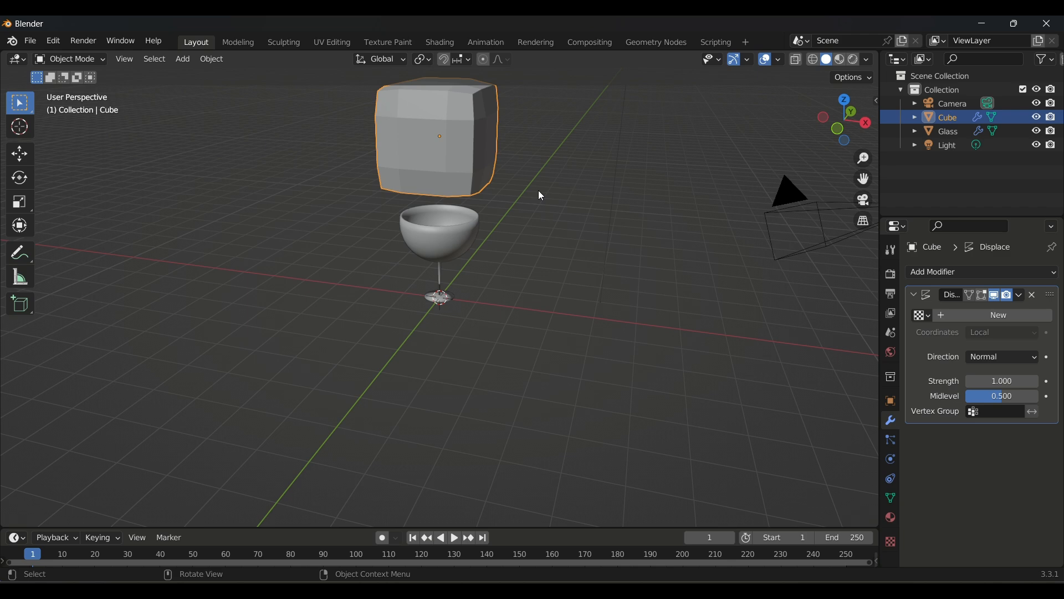
Create a new texture for the cube's Displace modifier and set its type to Clouds
click(914, 295)
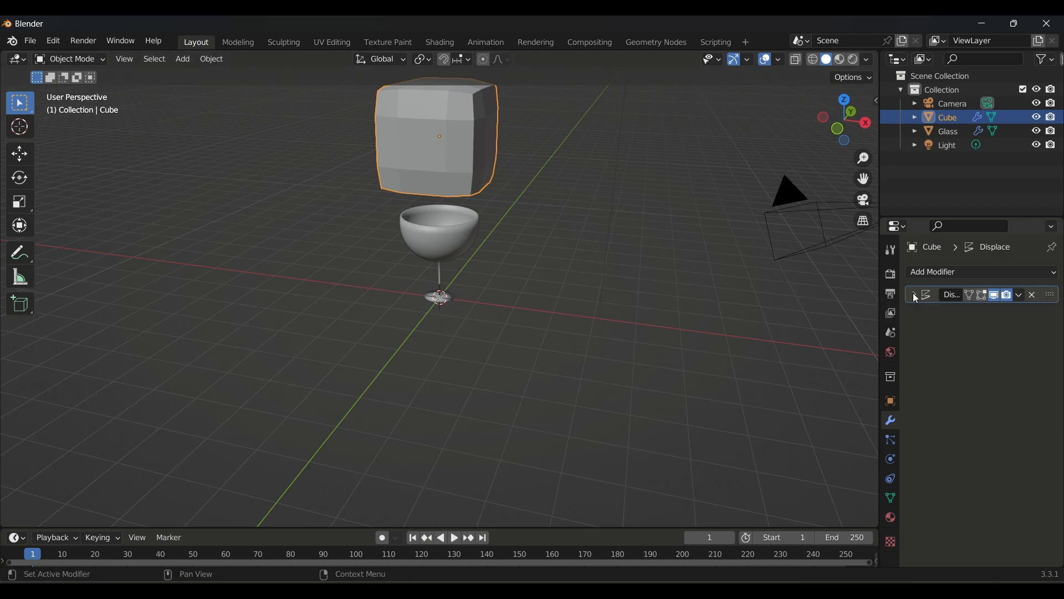
click(893, 545)
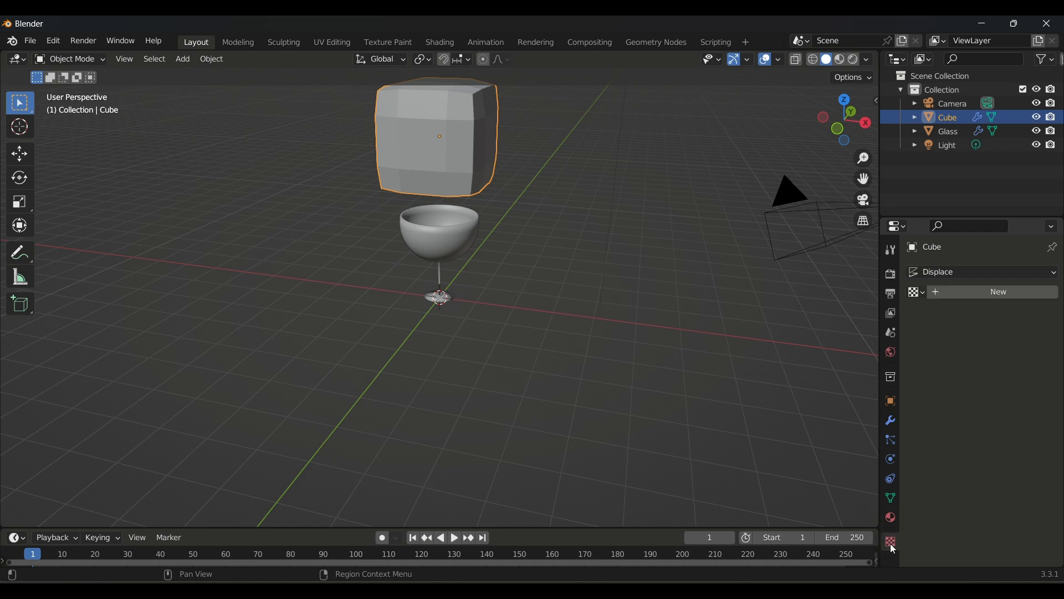
click(960, 291)
click(997, 312)
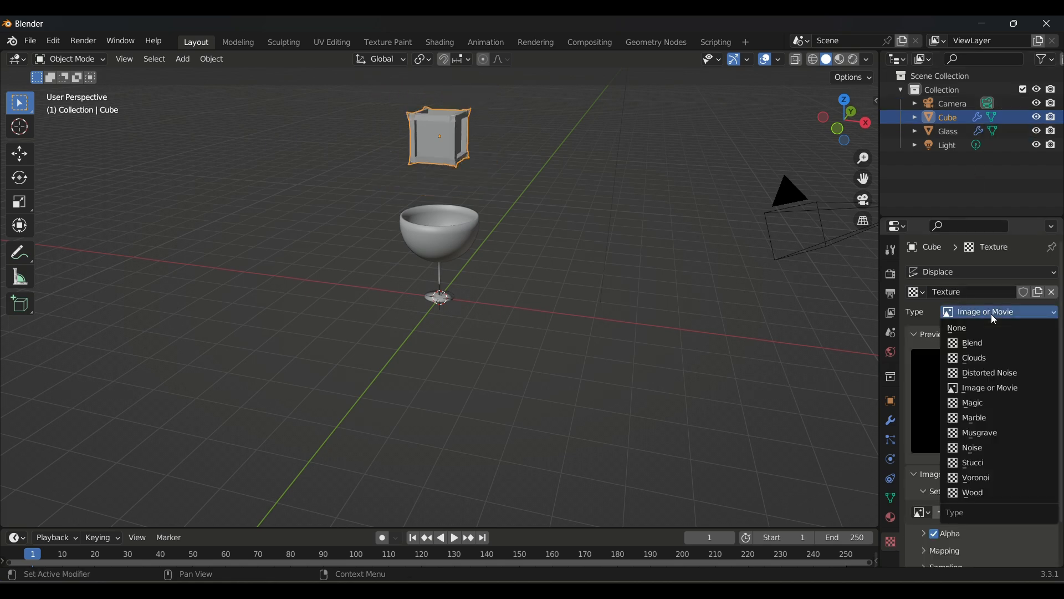
click(992, 358)
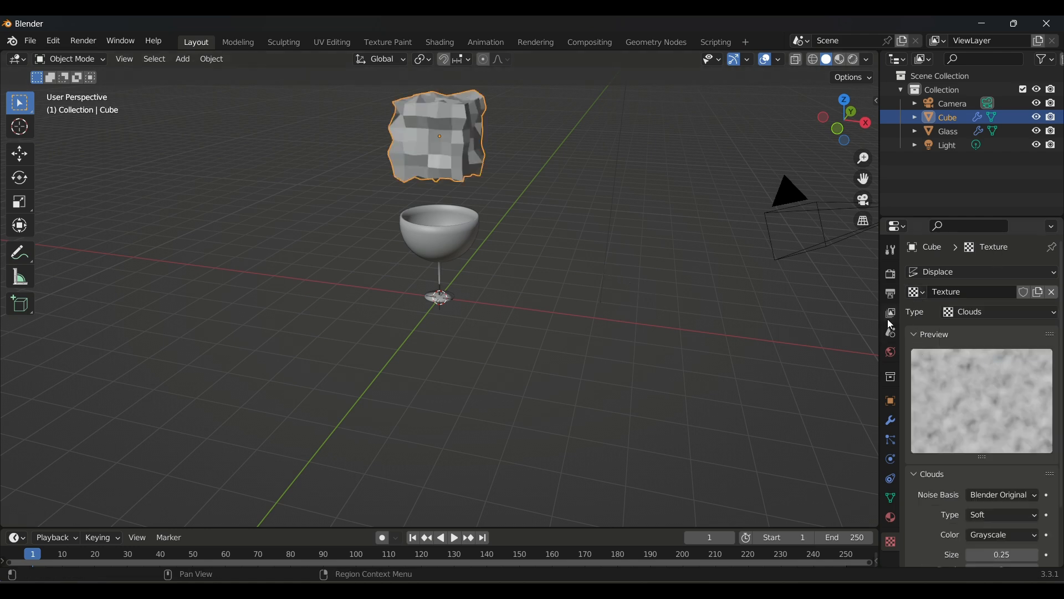
Lower the cube's Displace modifier strength to 0.300
click(891, 421)
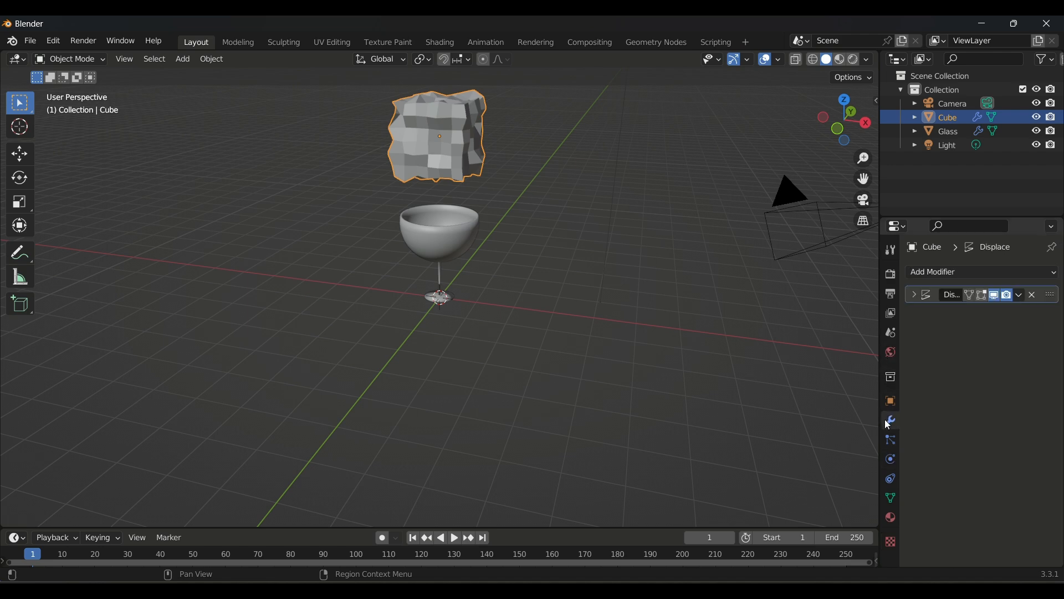
click(914, 297)
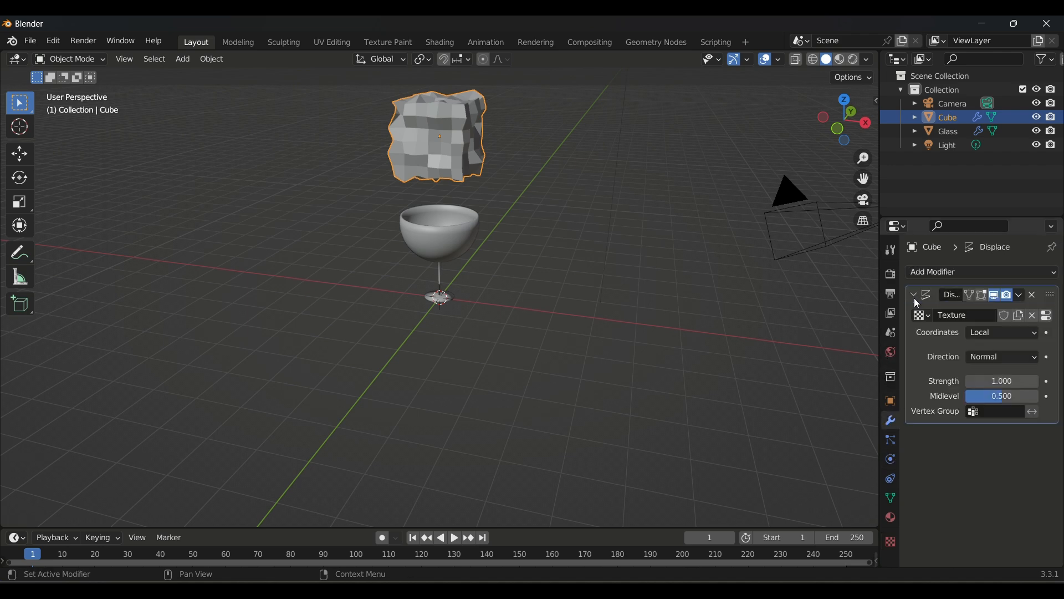
click(970, 381)
click(970, 381)
click(969, 381)
click(970, 381)
click(970, 381)
click(970, 381)
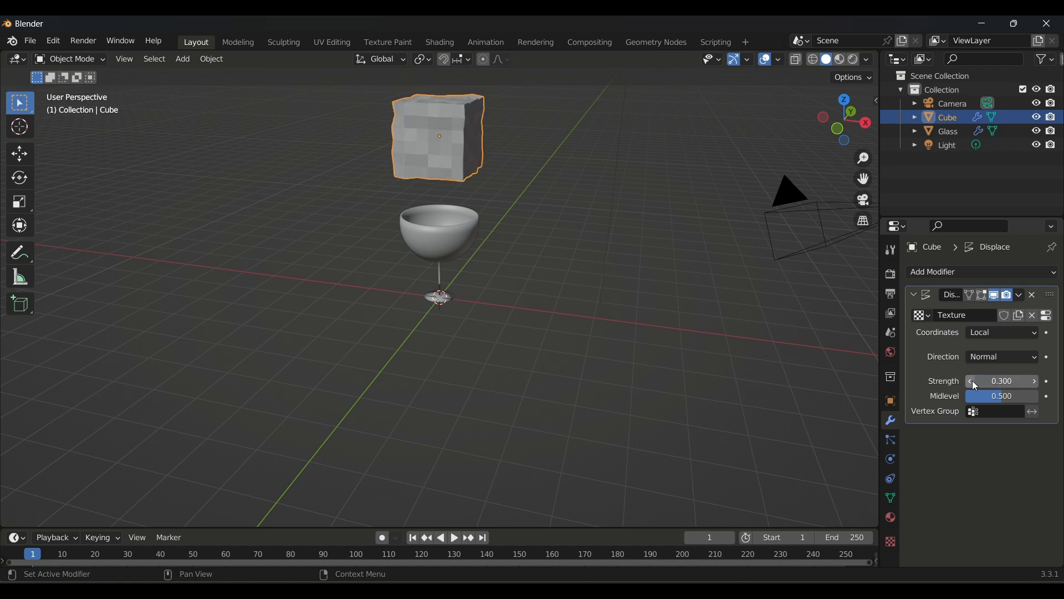
Apply Shade Smooth to the displaced cube
click(513, 272)
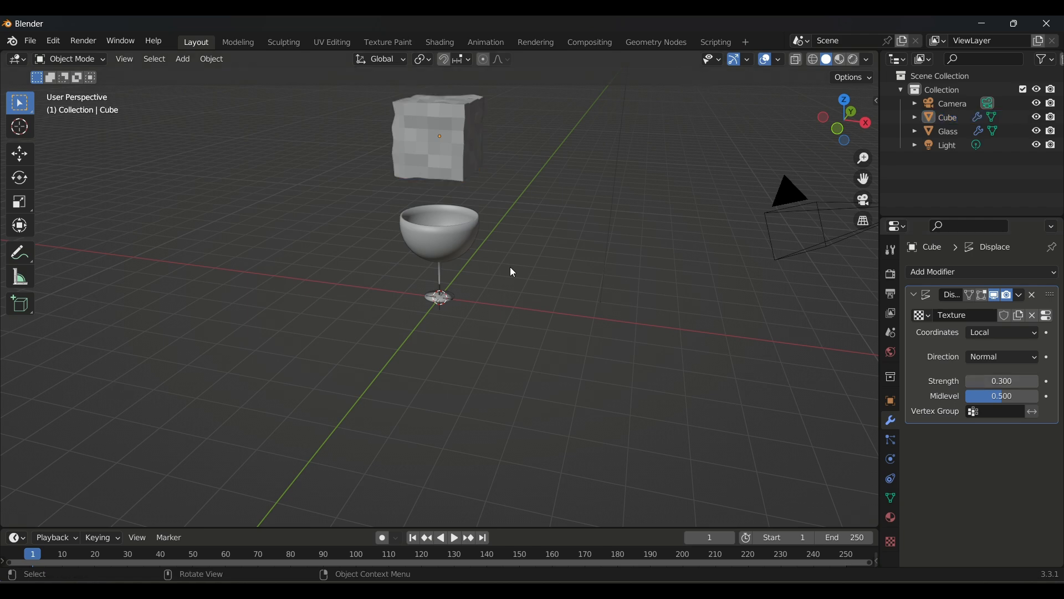
right_click(441, 164)
click(440, 163)
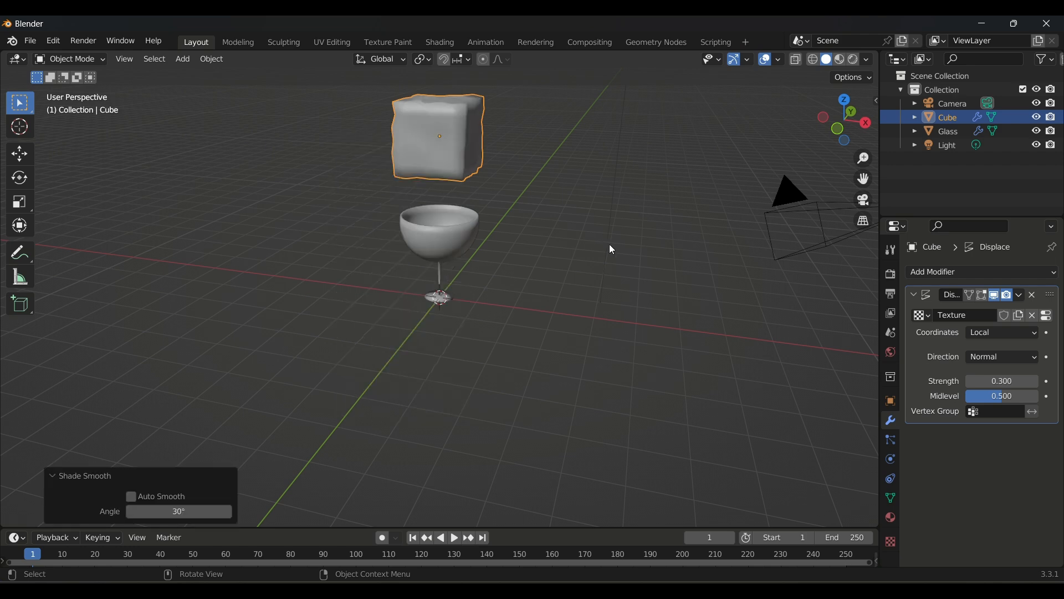
Scale the cube down uniformly by a factor of about 0.36 and again by about 0.89
key(s)
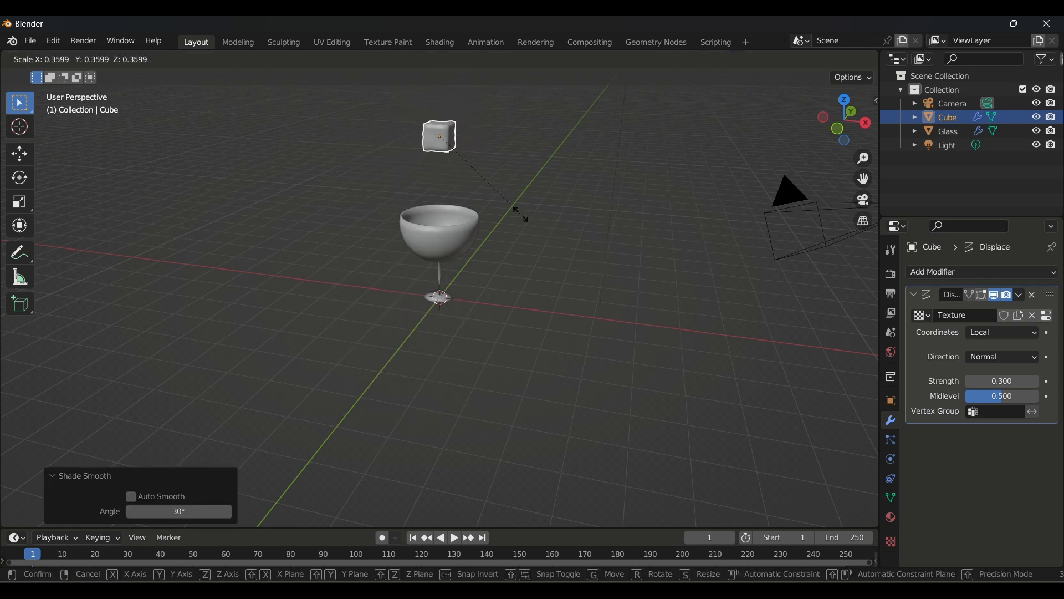
click(522, 219)
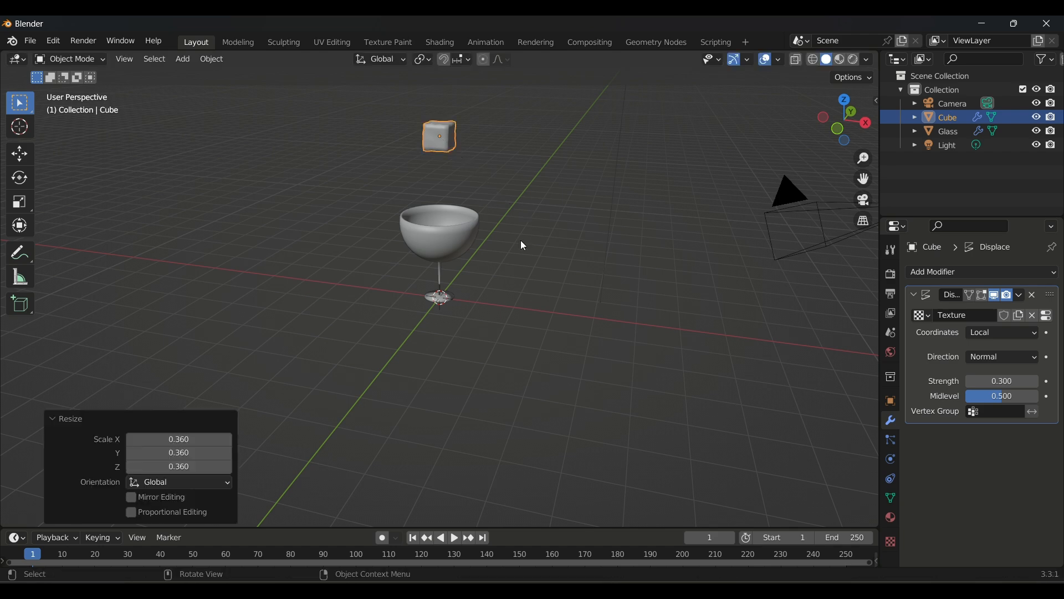
mouse_move(508, 360)
middle_down()
mouse_move(646, 390)
mouse_move(508, 342)
middle_up()
key(KP_1)
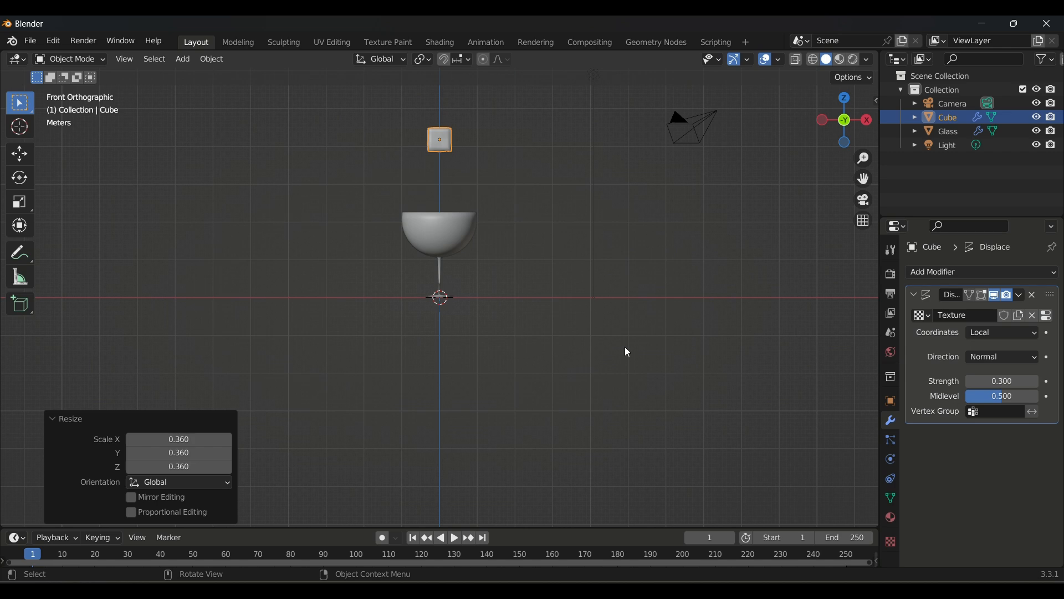
key(s)
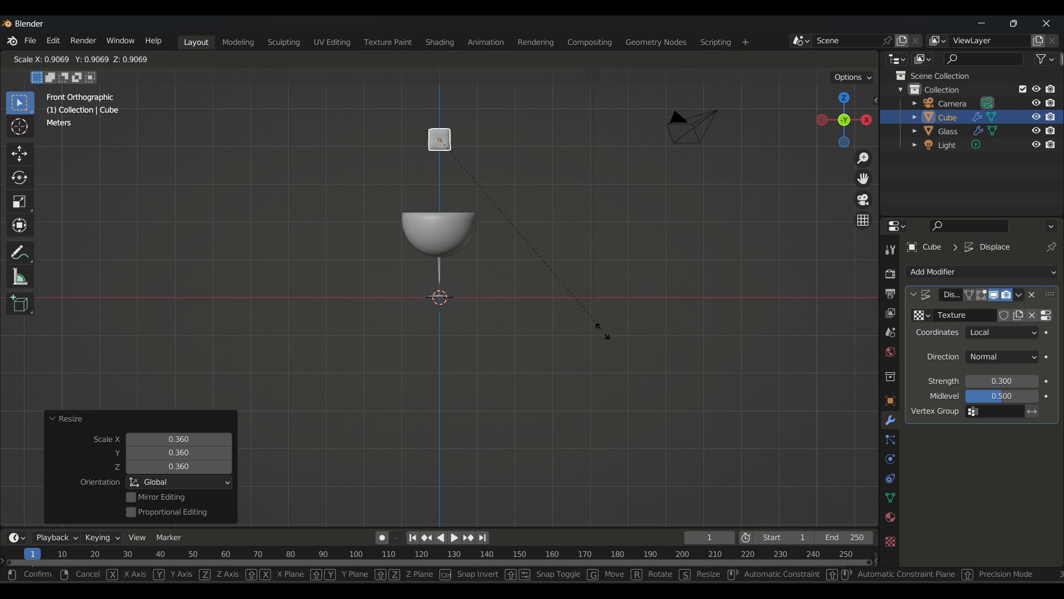
click(600, 330)
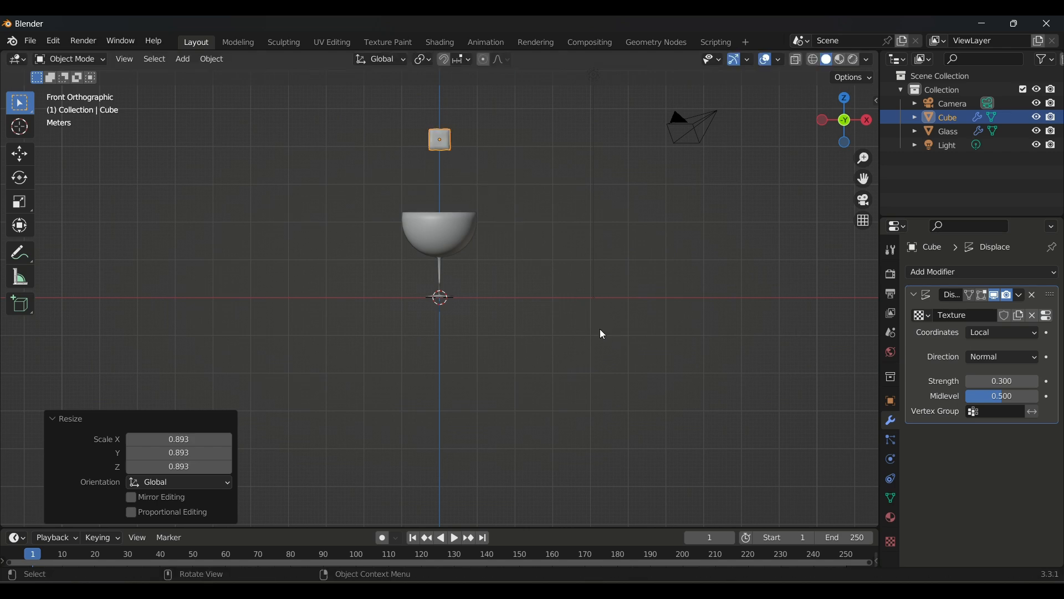
Add active Rigid Body physics to the cube above the glass and set its collision shape to Mesh
middle_drag(603, 334, 577, 414)
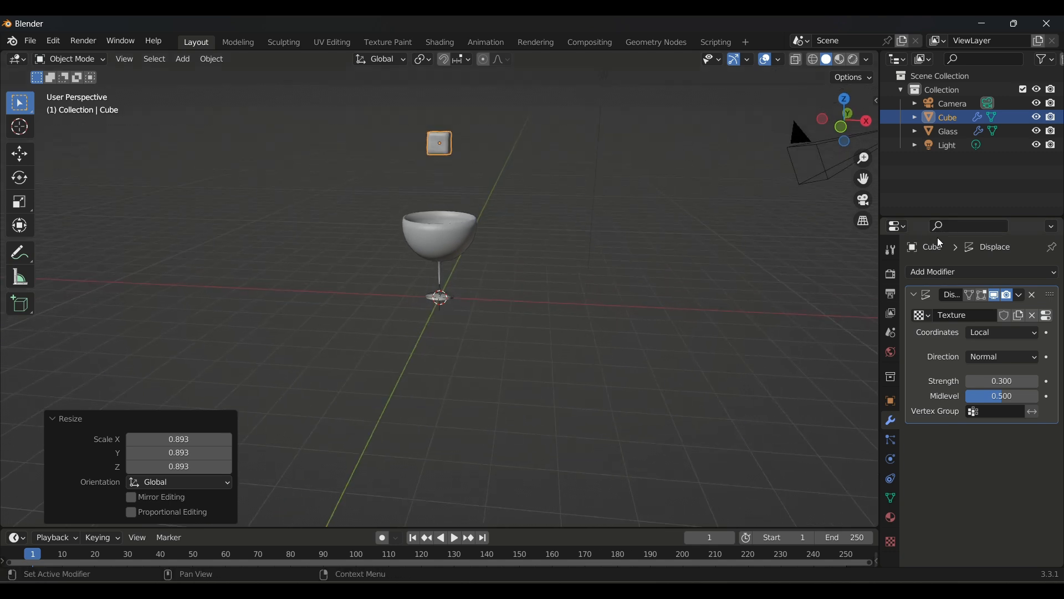
click(914, 295)
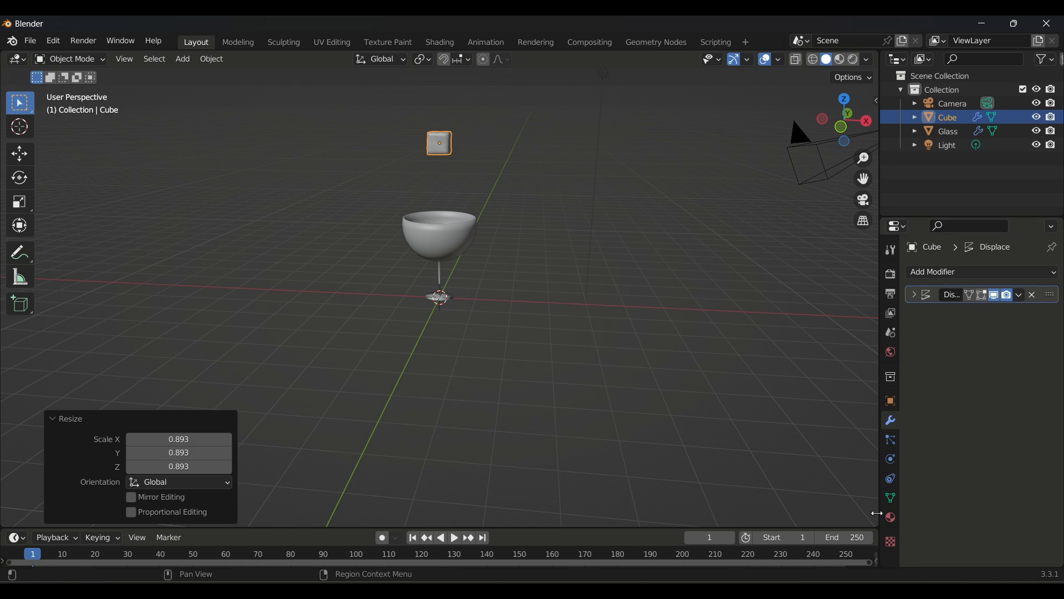
click(891, 459)
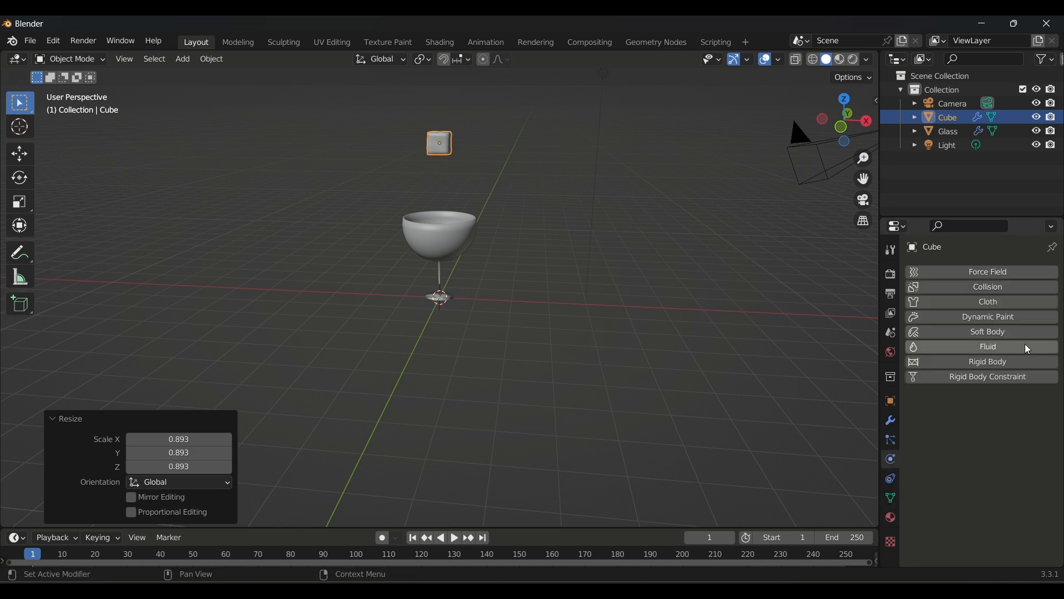
click(992, 365)
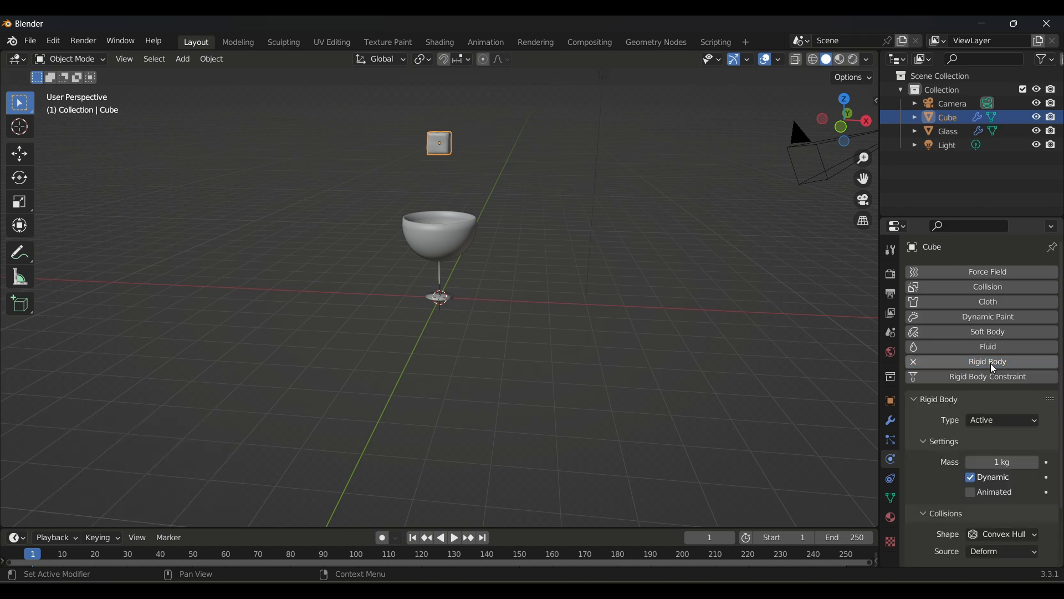
scroll(1056, 439, down, 2)
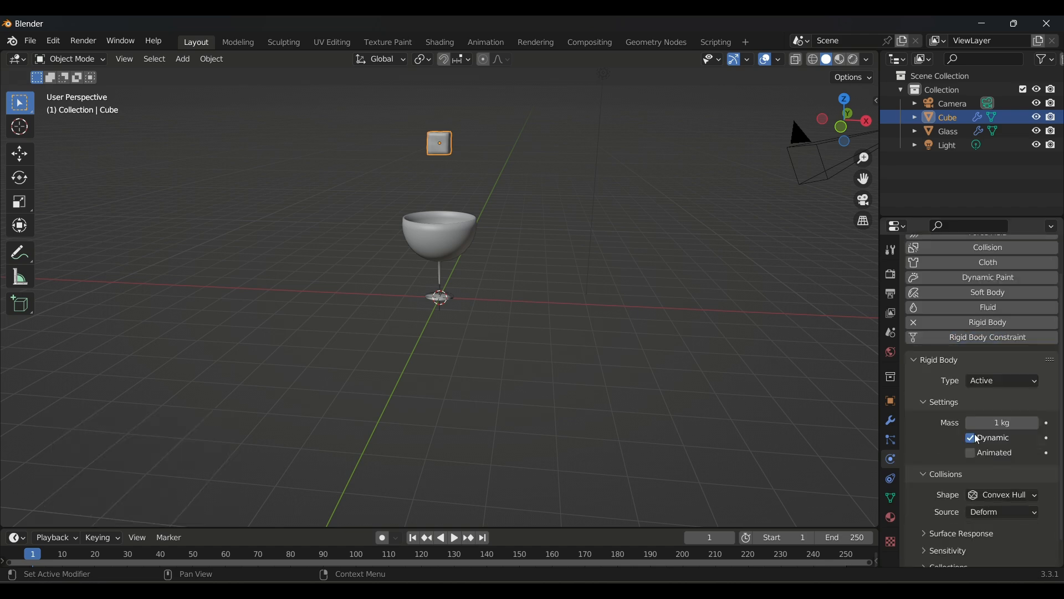
scroll(979, 427, down, 2)
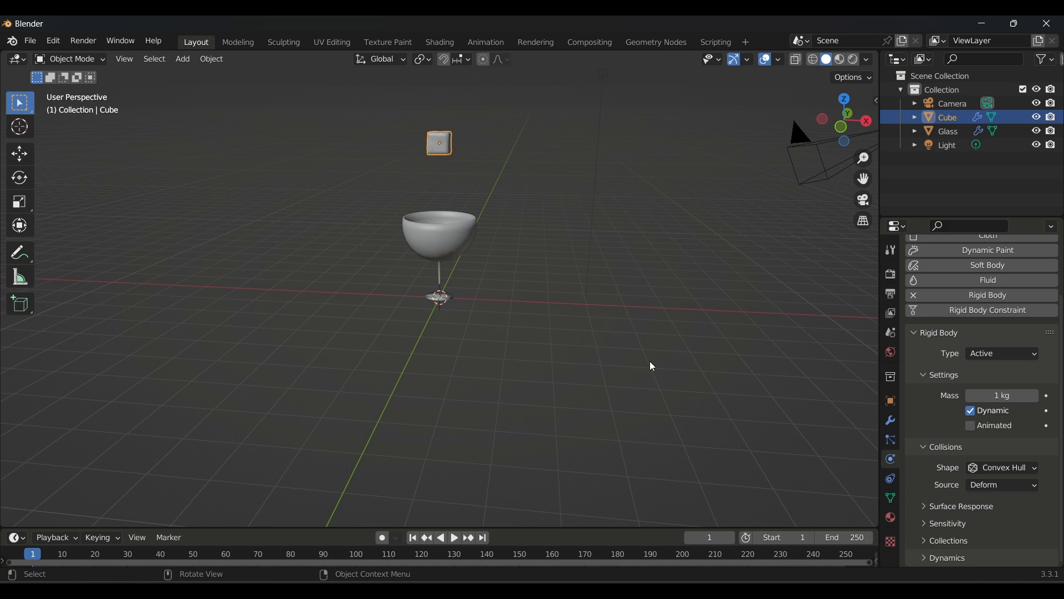
click(1001, 468)
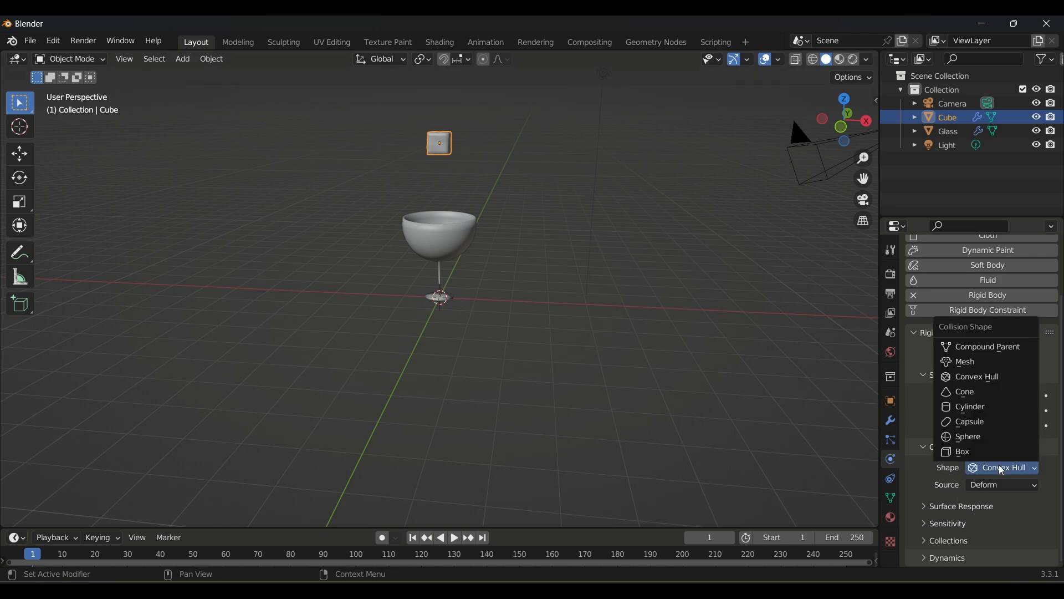
click(991, 364)
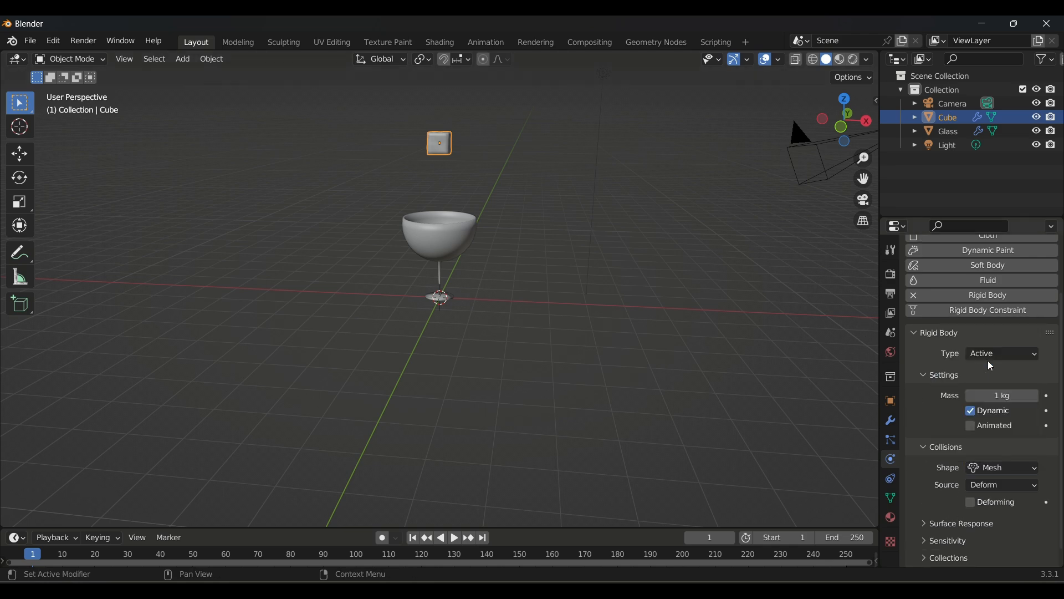
Add Rigid Body physics to the glass with type Passive and collision shape Mesh
click(554, 267)
click(425, 244)
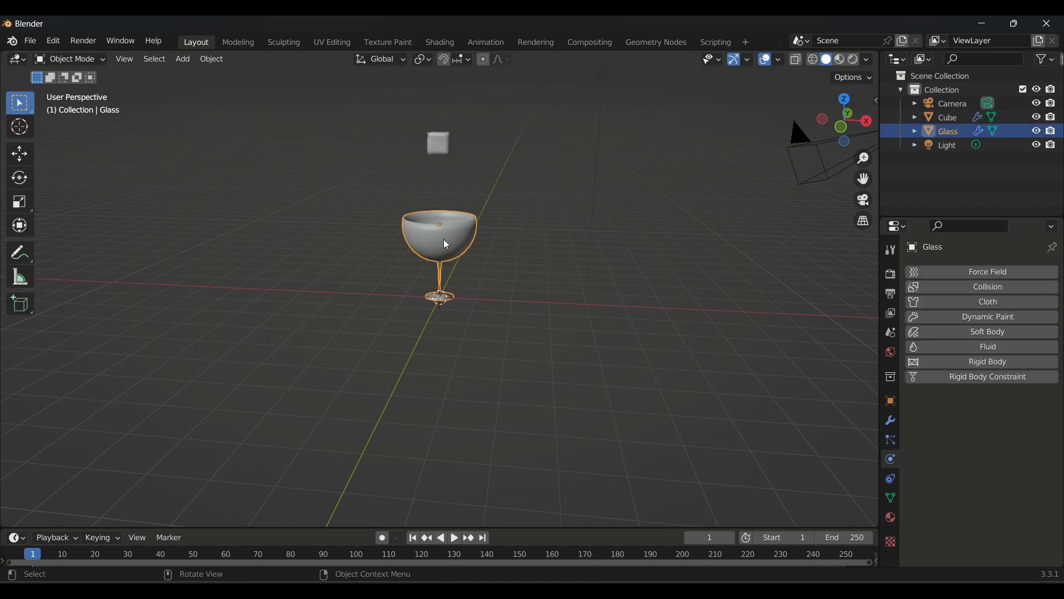
click(989, 362)
click(1007, 419)
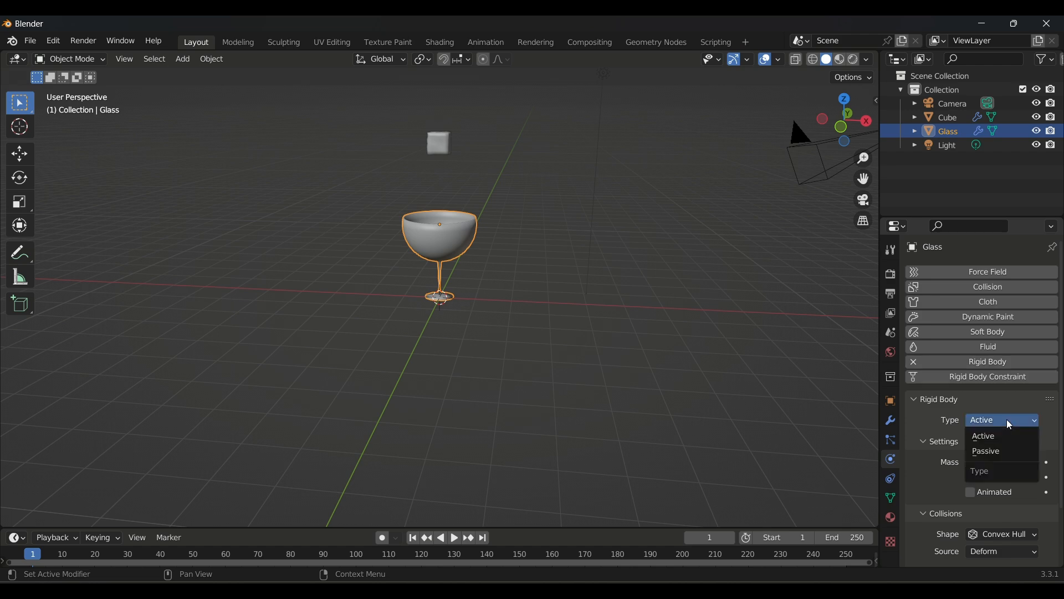
click(1005, 453)
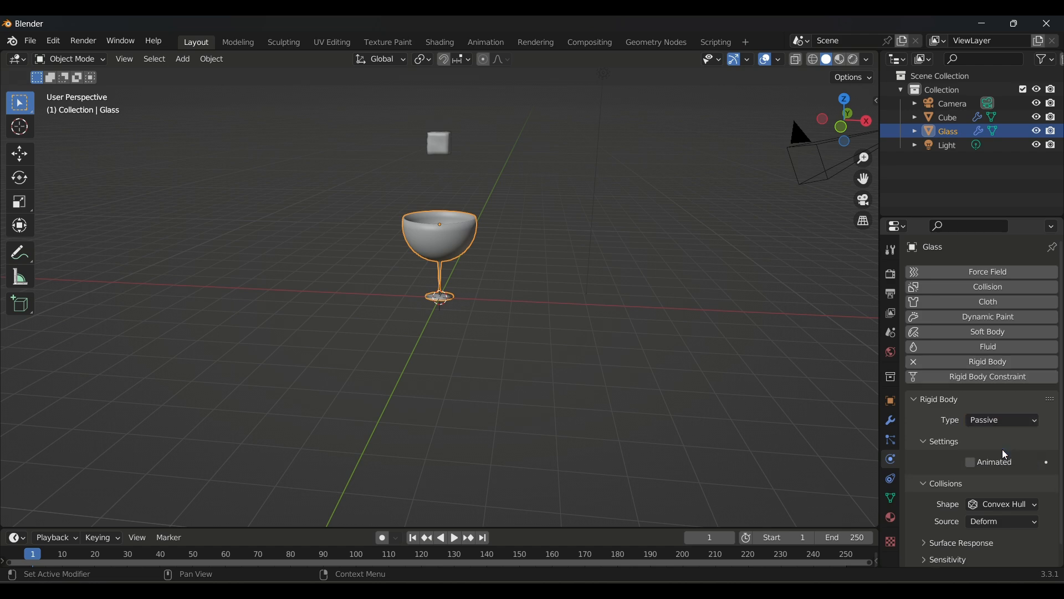
click(998, 504)
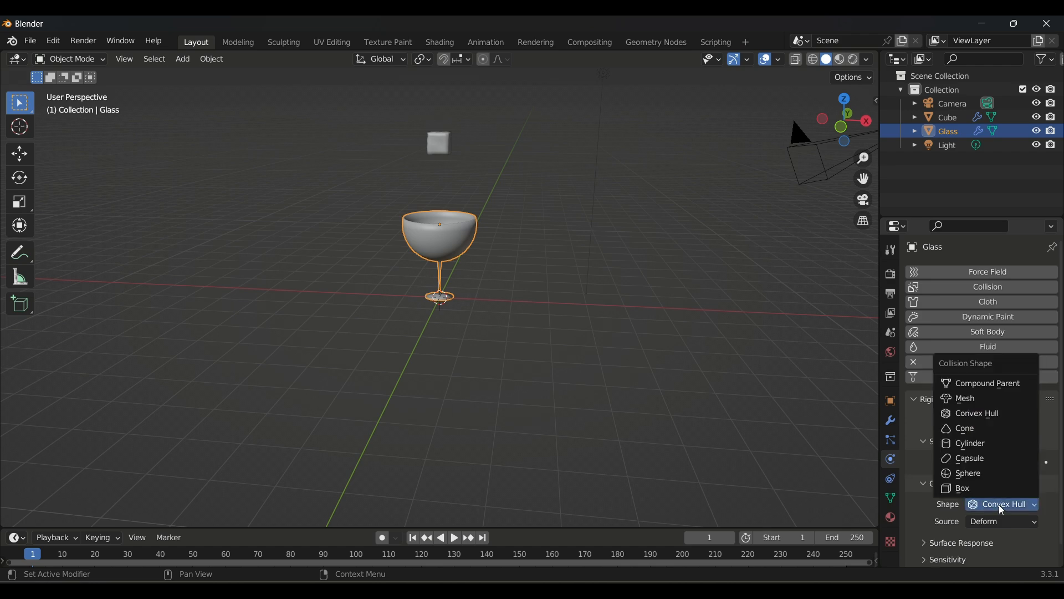
click(971, 400)
click(644, 345)
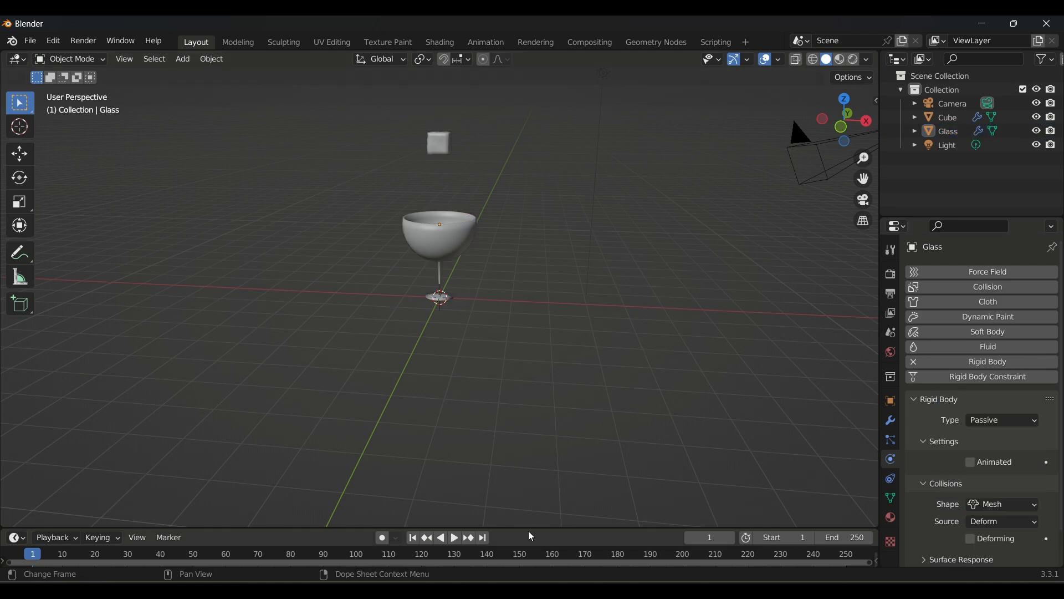
Enlarge the timeline area and play the cube's drop into the glass, checking its position in wireframe display
drag(528, 530, 486, 431)
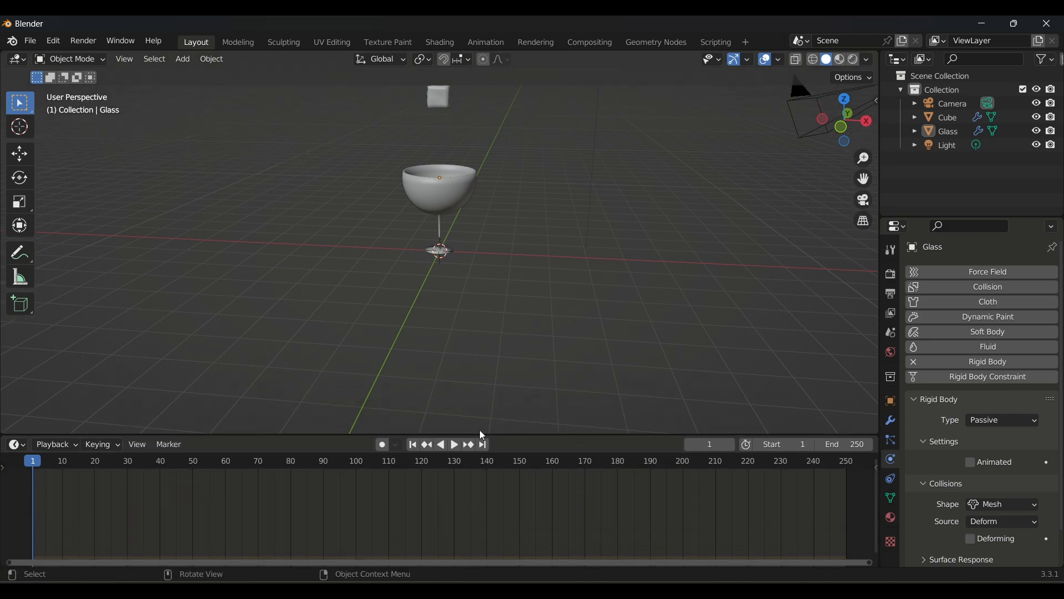
click(456, 447)
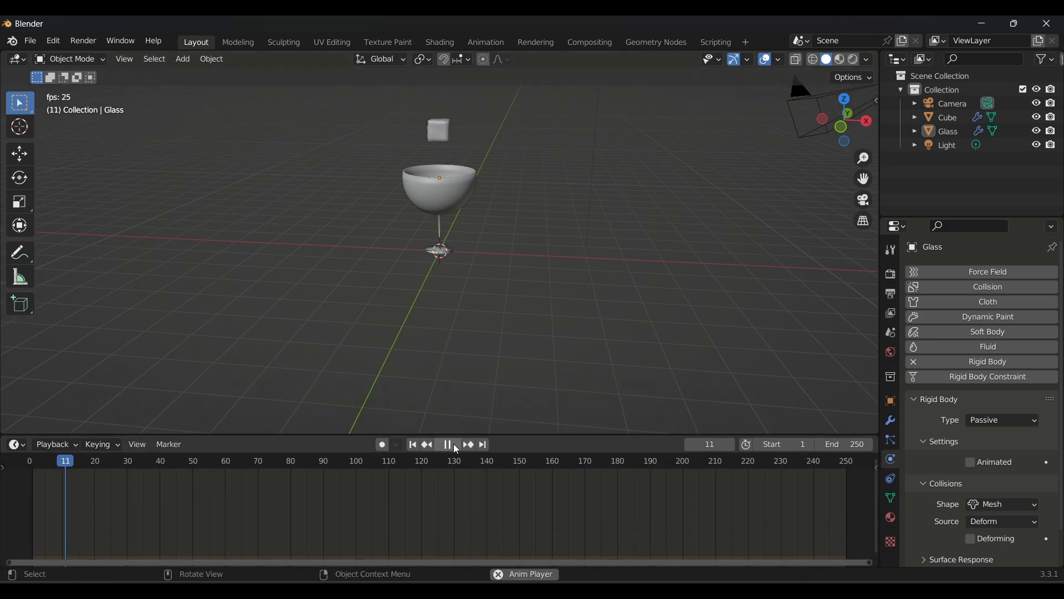
click(456, 446)
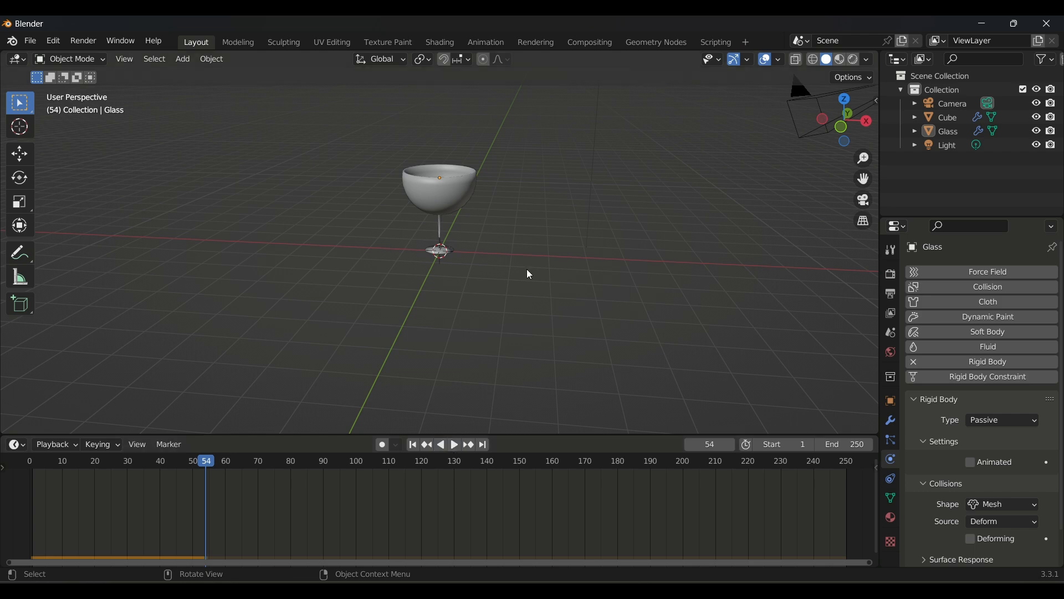
key(shift+z)
scroll(528, 272, up, 2)
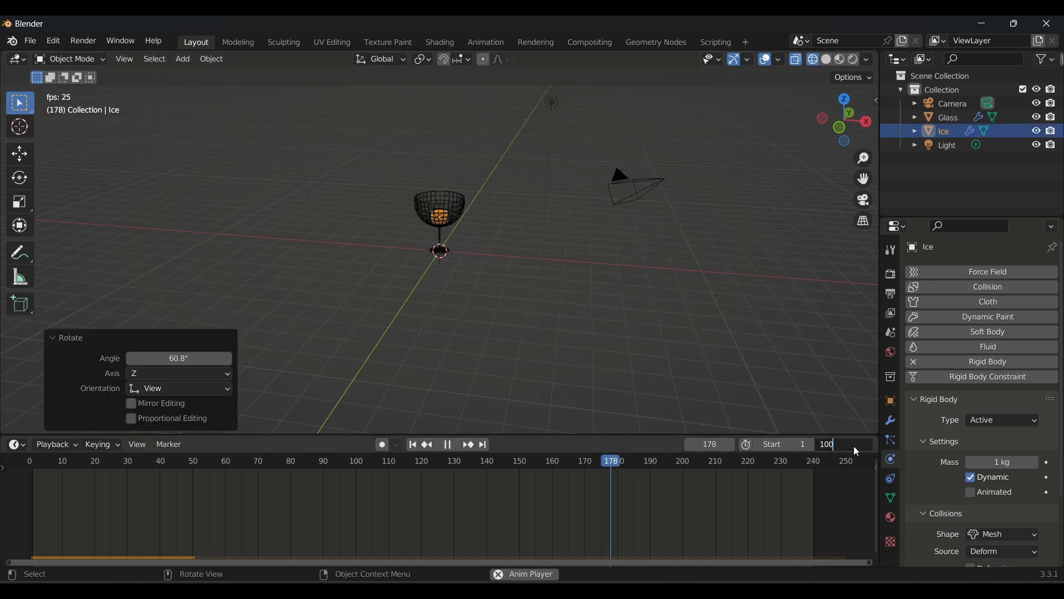
Set the animation's end frame to 100
click(856, 445)
text(100)
key(Return)
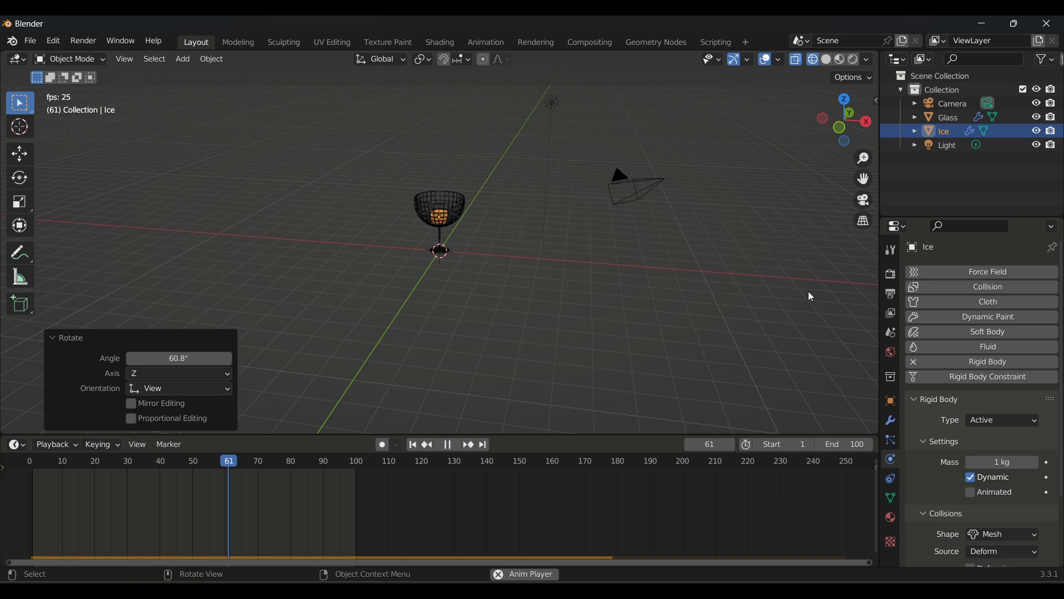
Inspect the ice cube inside the wireframe glass during playback, and play the animation backward to frame 0
scroll(535, 285, up, 4)
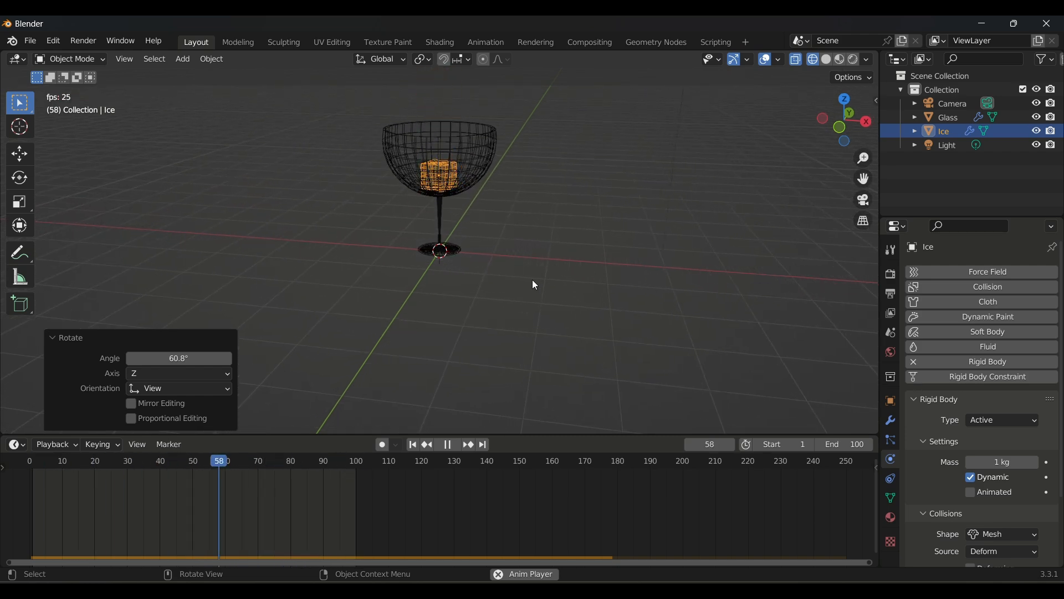
key(space)
middle_drag(532, 279, 548, 269)
scroll(533, 284, down, 4)
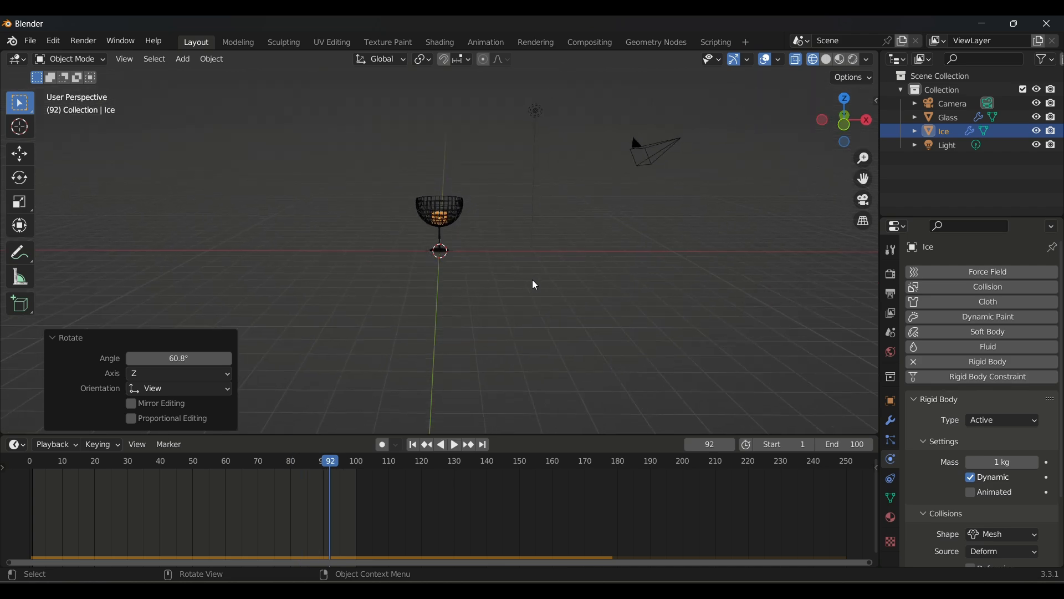
key(shift+ctrl+space)
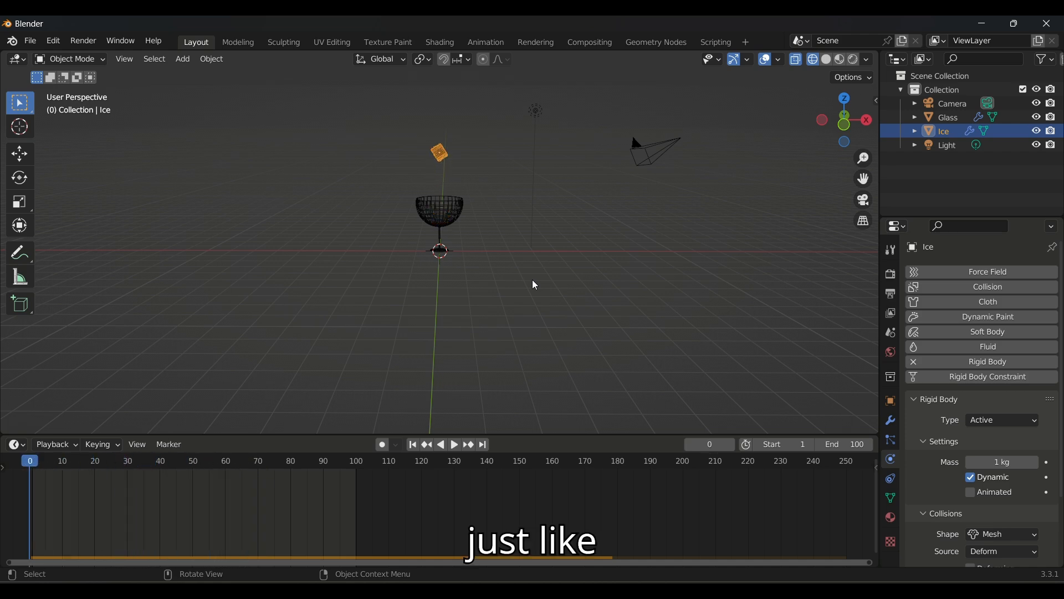
Return to solid display and replay the ice cube's fall into the glass from a higher viewpoint, stopping at frame 68
key(shift+z)
middle_drag(544, 293, 530, 368)
scroll(531, 367, up, 3)
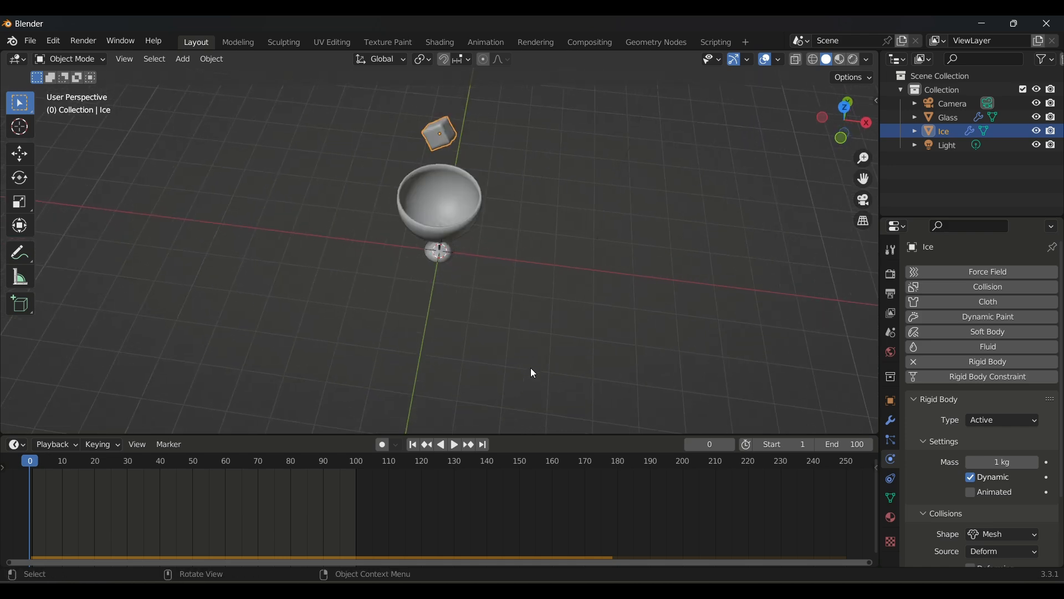
click(530, 368)
key(space)
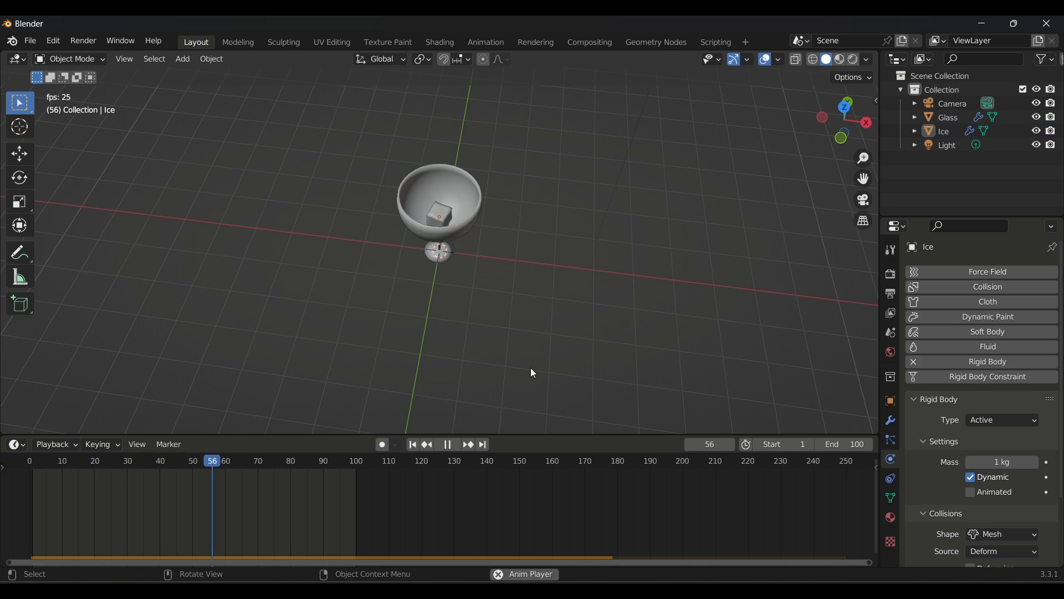
key(space)
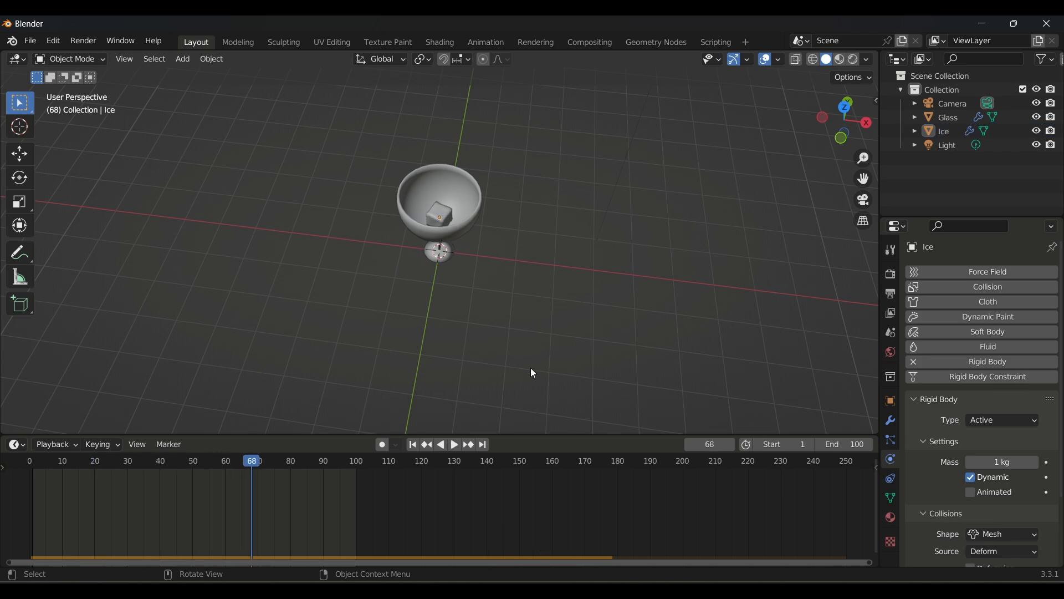
middle_drag(530, 367, 532, 327)
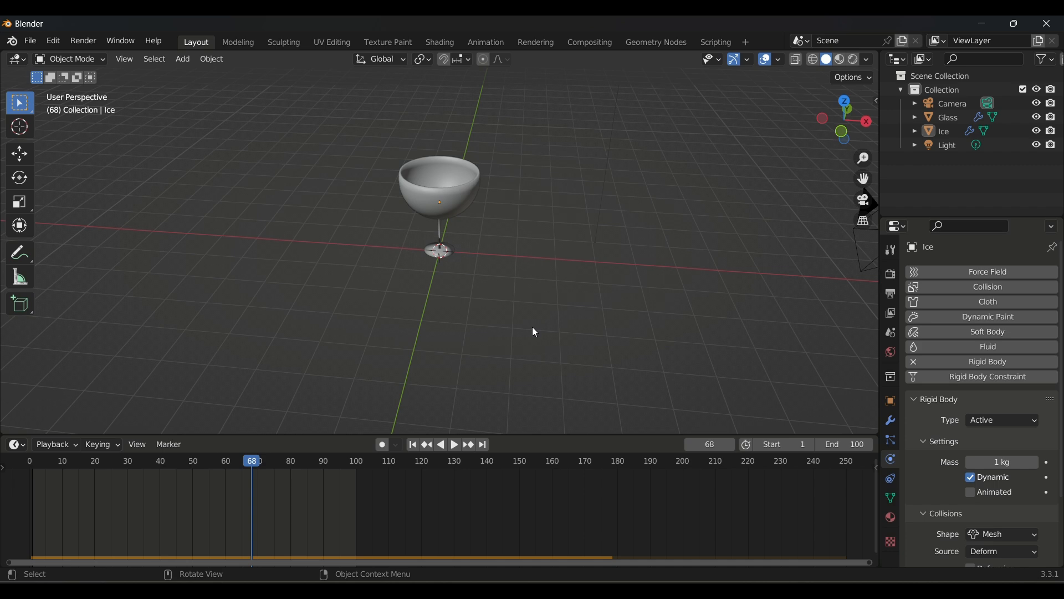